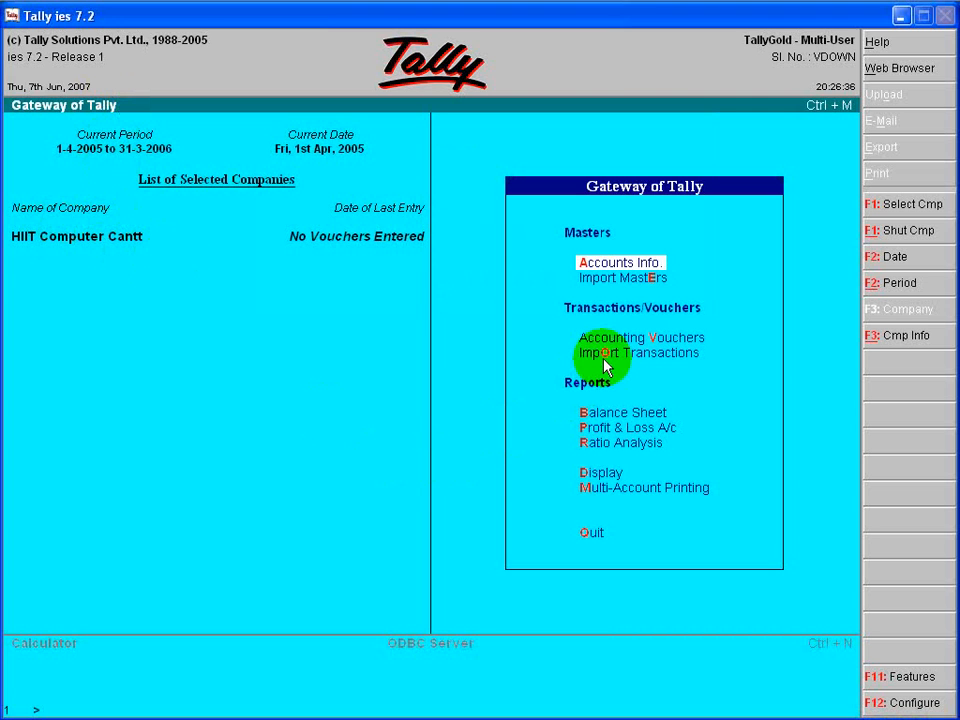
# - Load the company HIIT Computer Pune from the company list
pyautogui.hotkey('alt', 'F3')
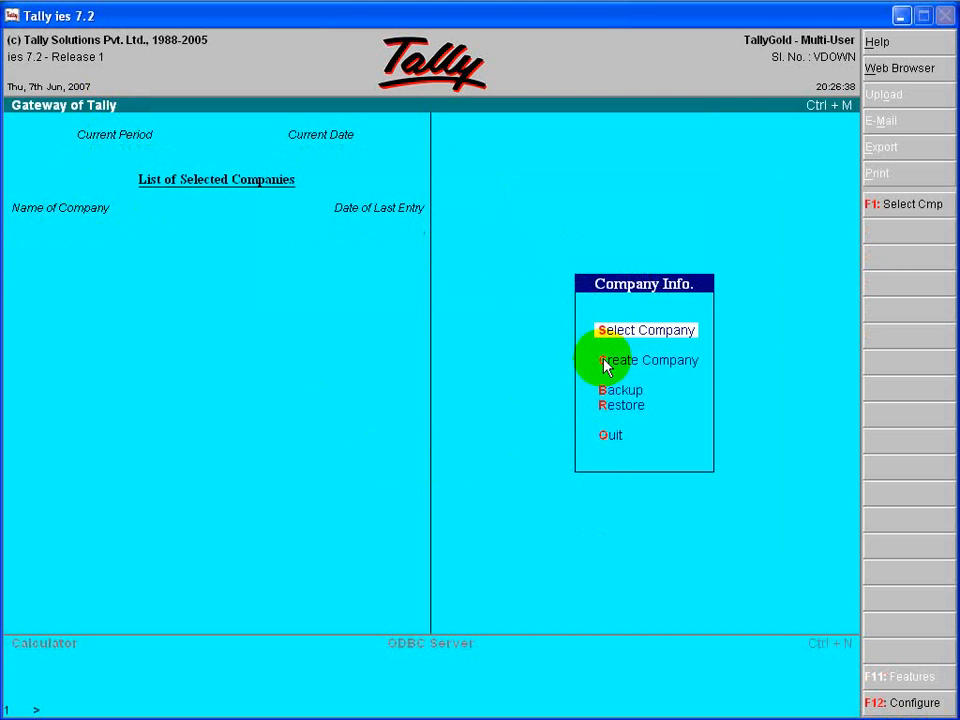
pyautogui.press('Return')
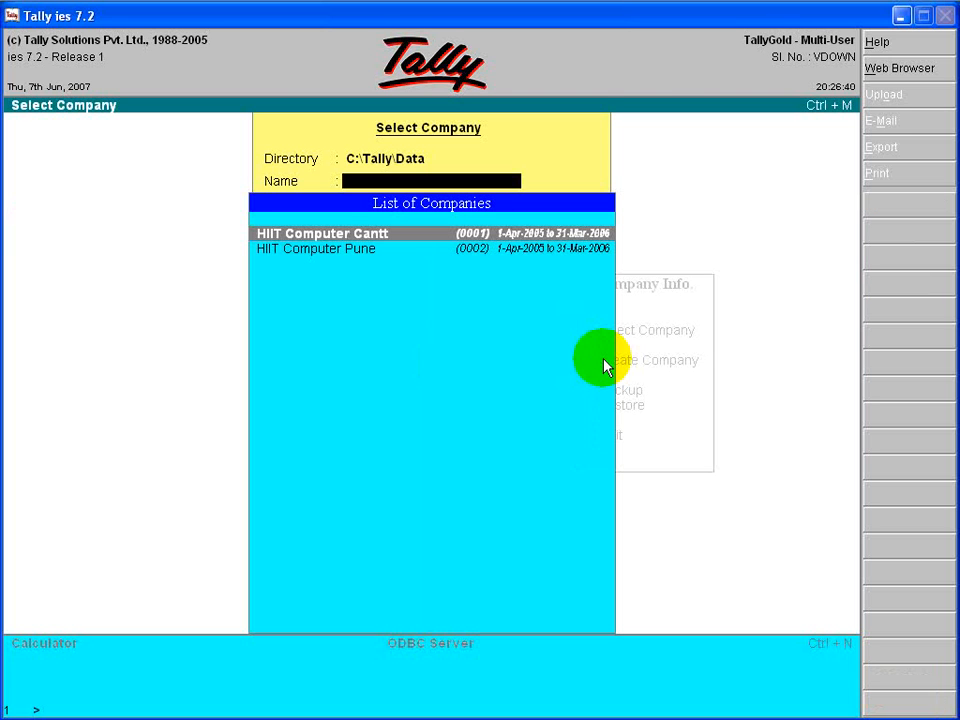
pyautogui.press('Down')
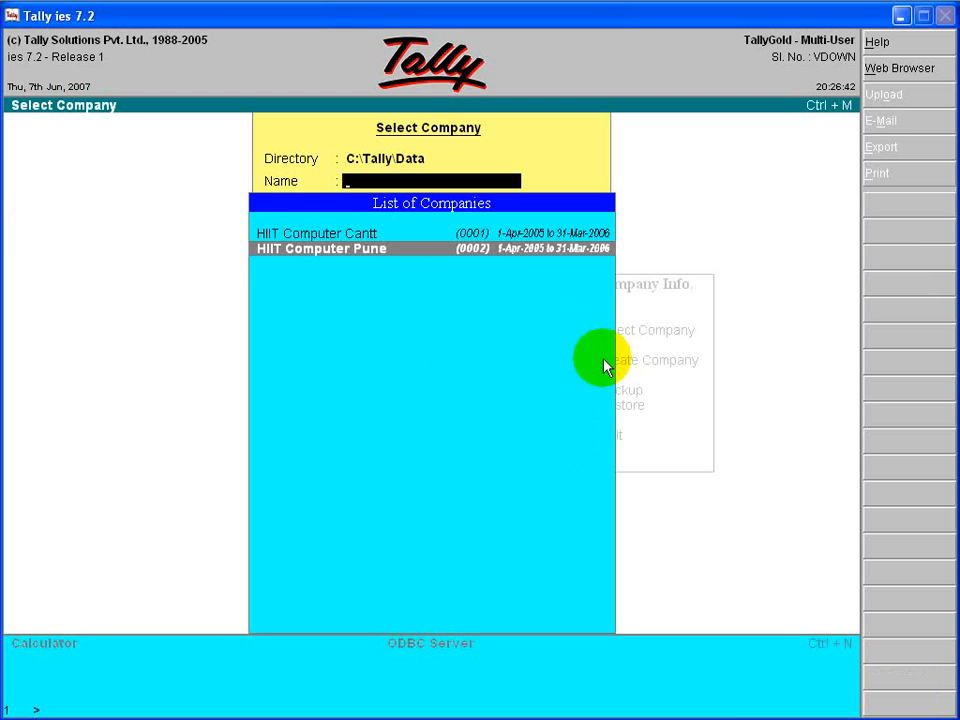
pyautogui.press('Return')
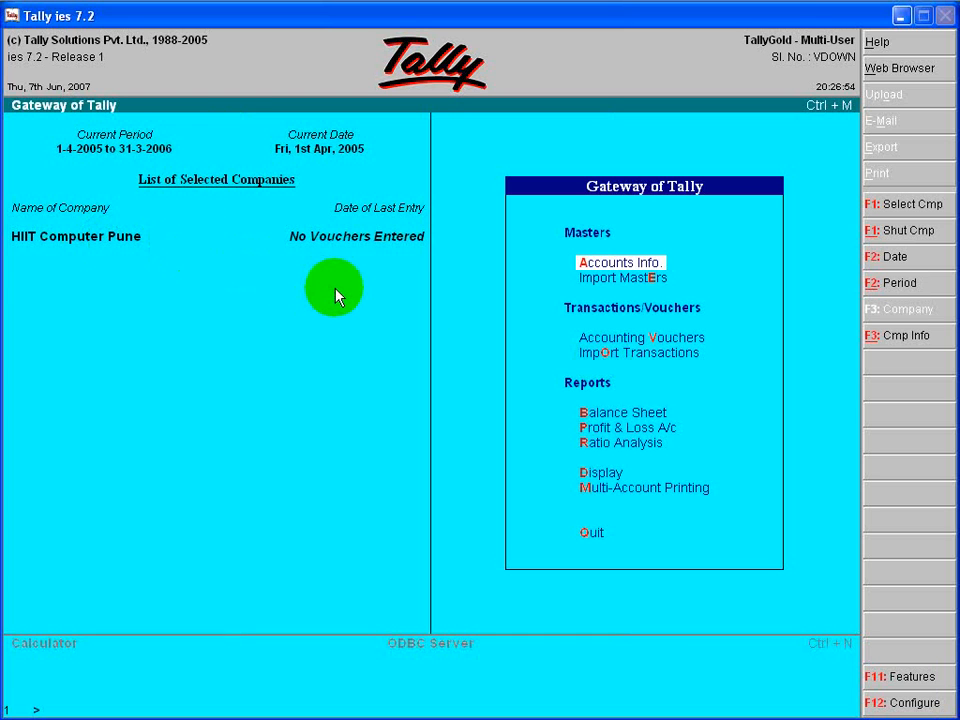
# - Examine the list of existing ledgers through the single-ledger display, and return to the Gateway of Tally
pyautogui.press('Down')
pyautogui.press('Up')
pyautogui.press('Return')
pyautogui.press('Down')
pyautogui.press('Return')
pyautogui.press('Down')
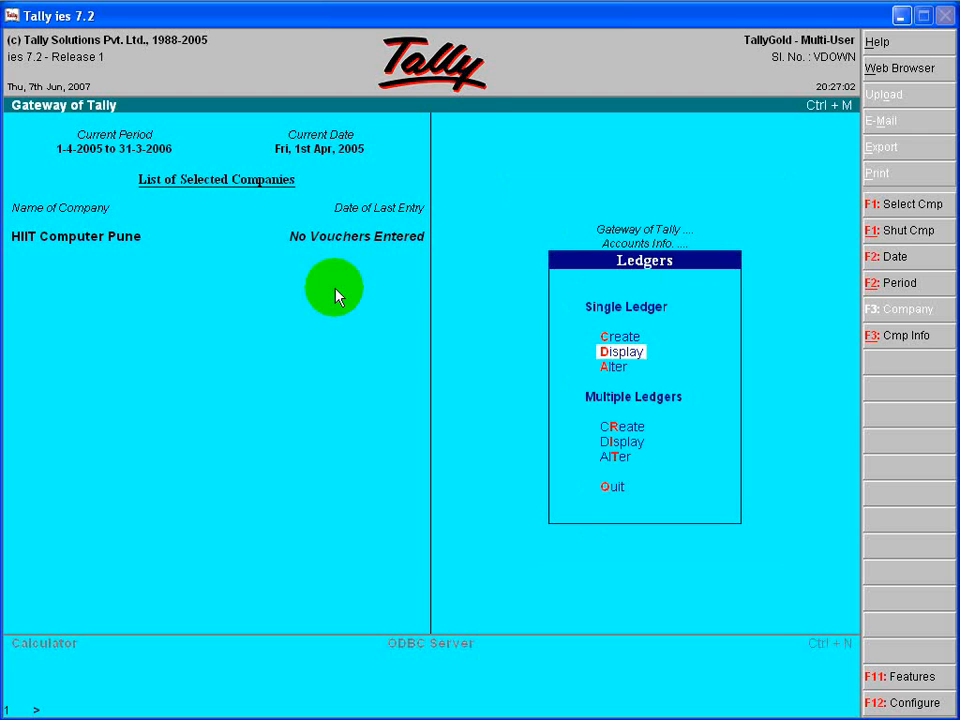
pyautogui.press('Return')
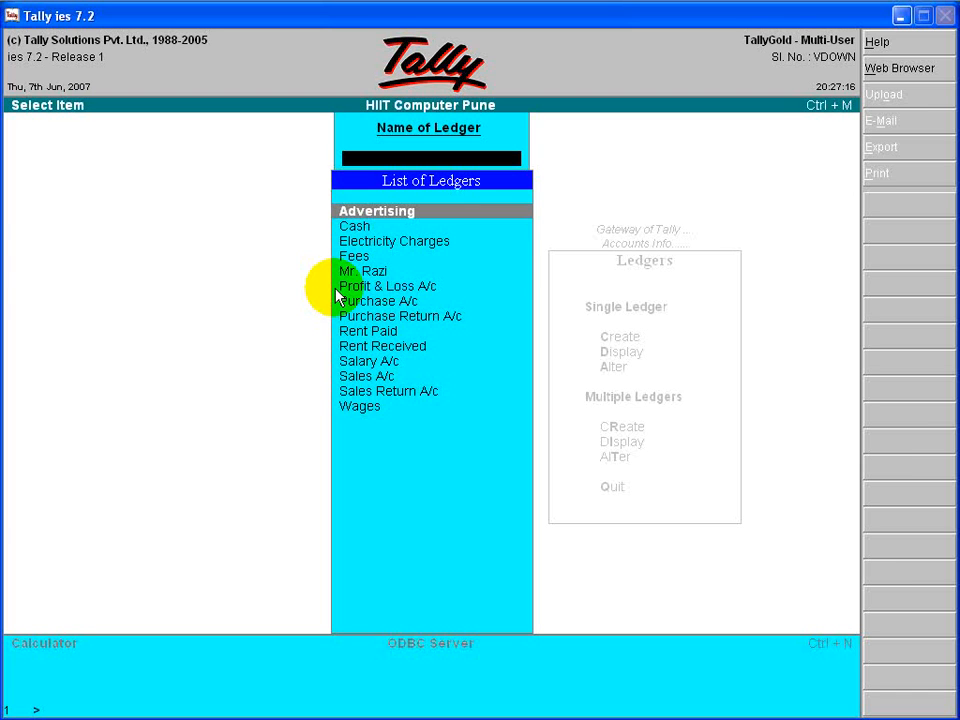
pyautogui.press('Escape')
pyautogui.press('Escape')
pyautogui.press('Escape')
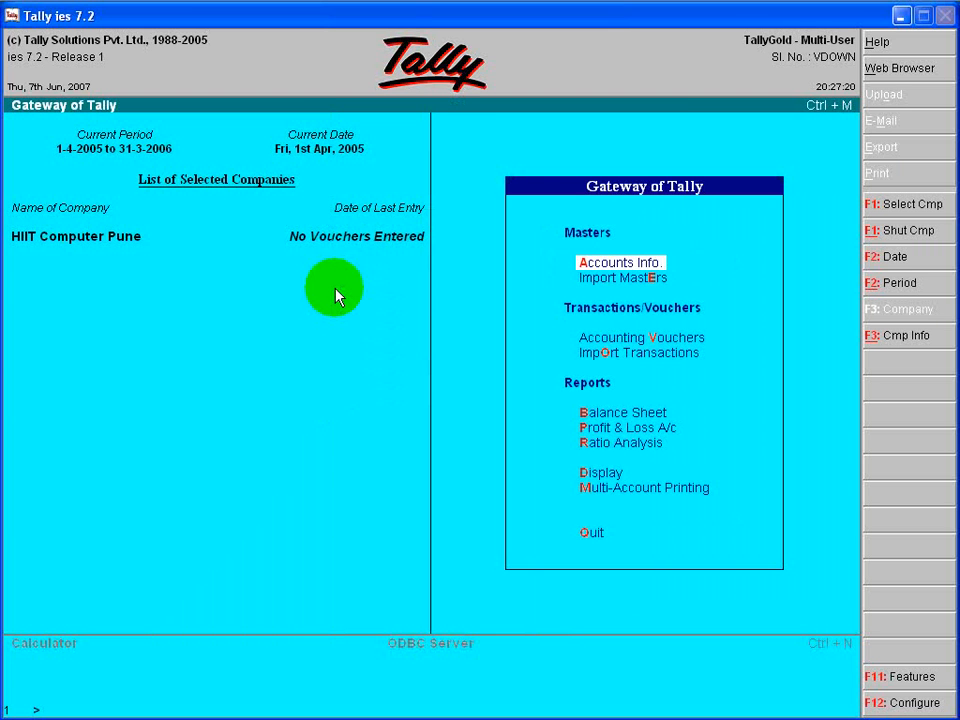
# - Open accounting voucher creation and set the voucher type to Receipt
pyautogui.press('Down')
pyautogui.press('Down')
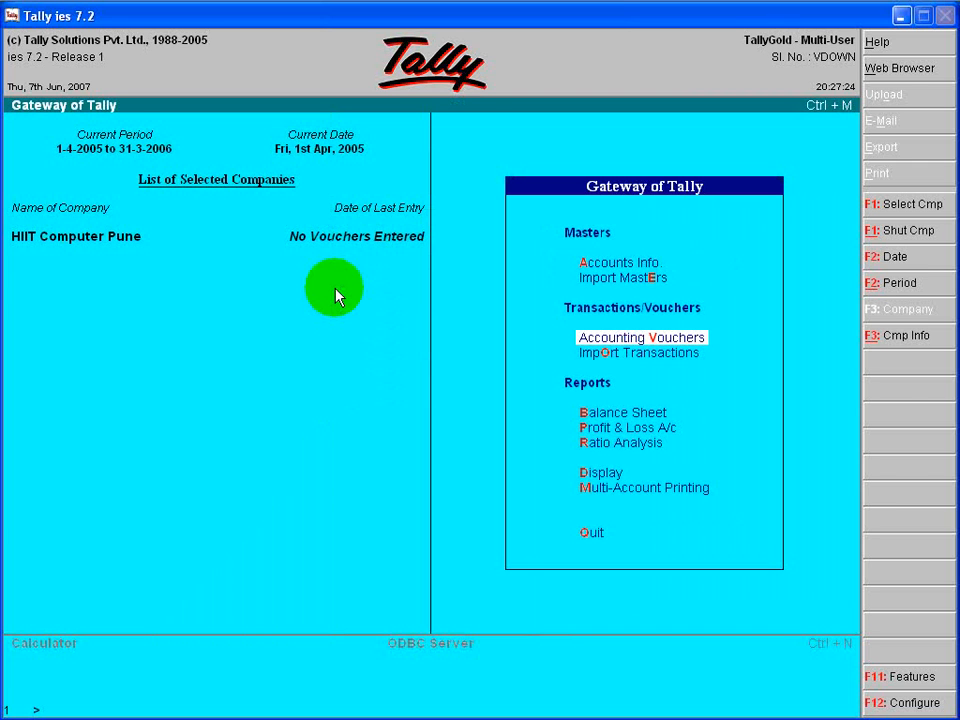
pyautogui.press('Return')
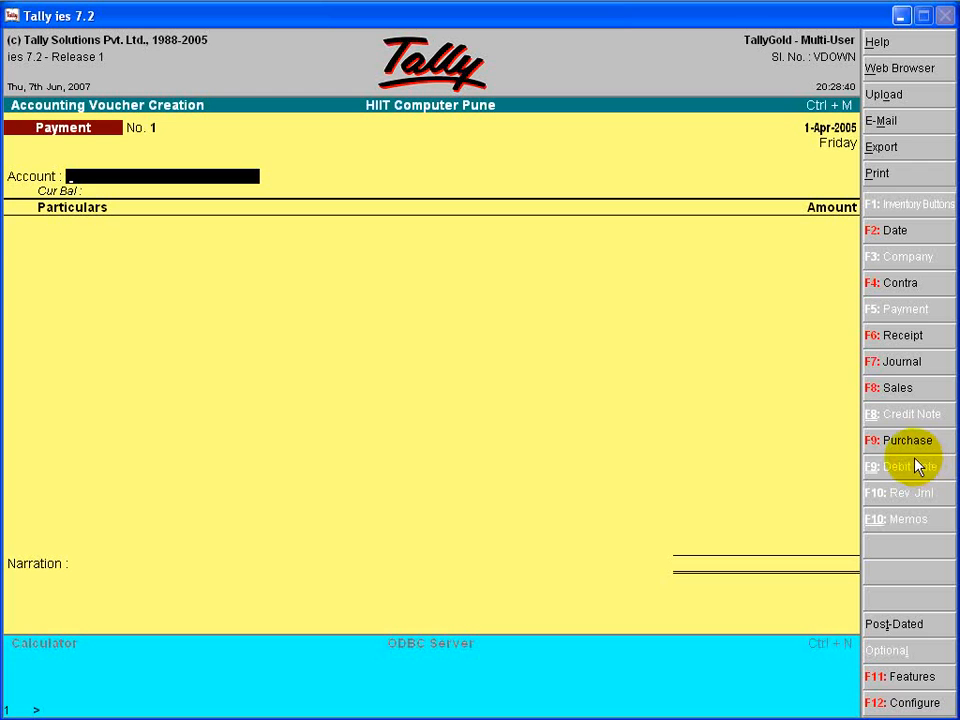
pyautogui.click(881, 336)
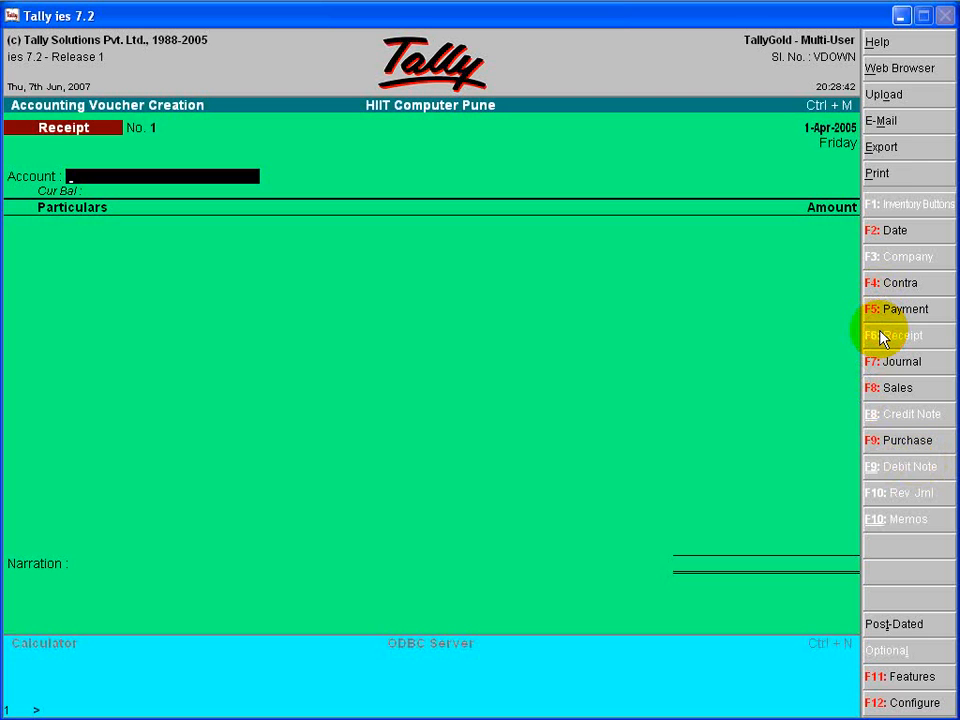
# - Compare the Payment and Receipt voucher forms by alternating between them, ending on Receipt
pyautogui.click(883, 318)
pyautogui.click(889, 334)
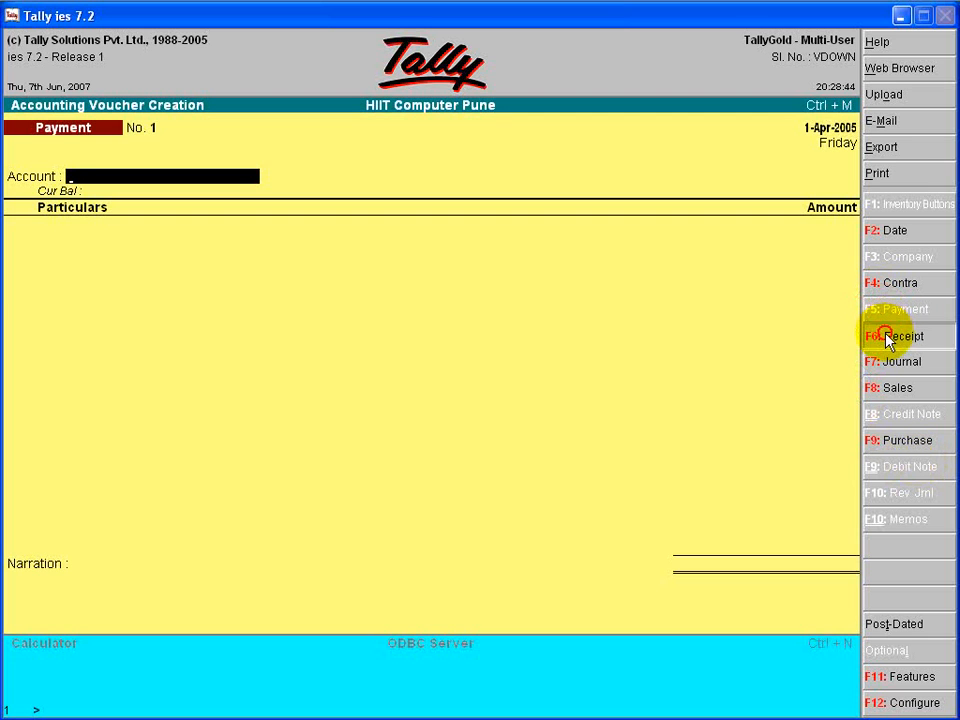
pyautogui.click(884, 316)
pyautogui.click(887, 334)
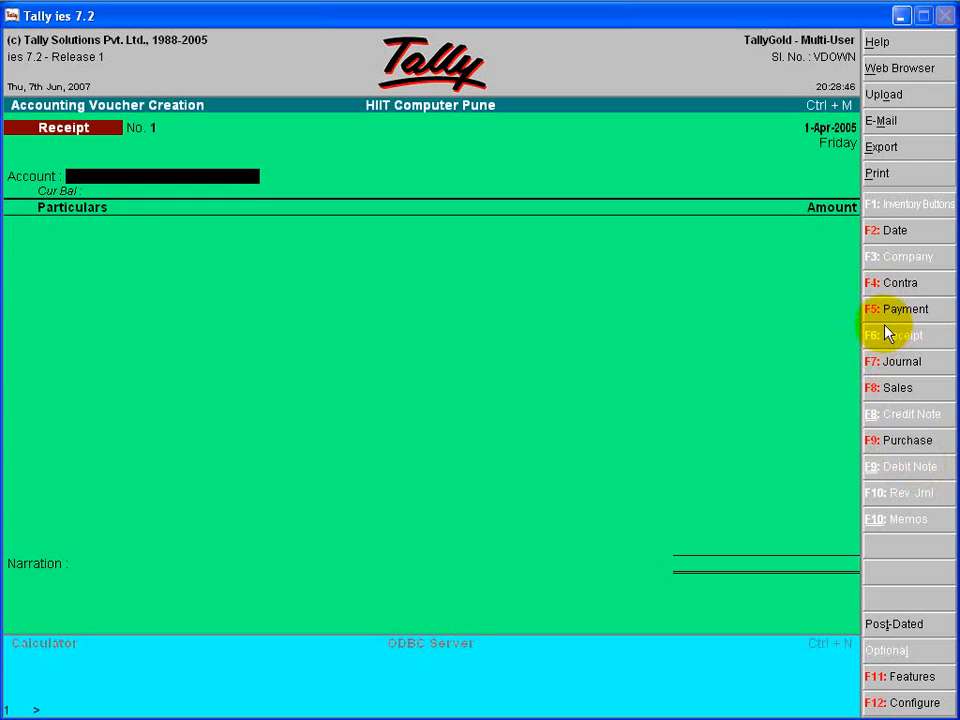
pyautogui.click(885, 318)
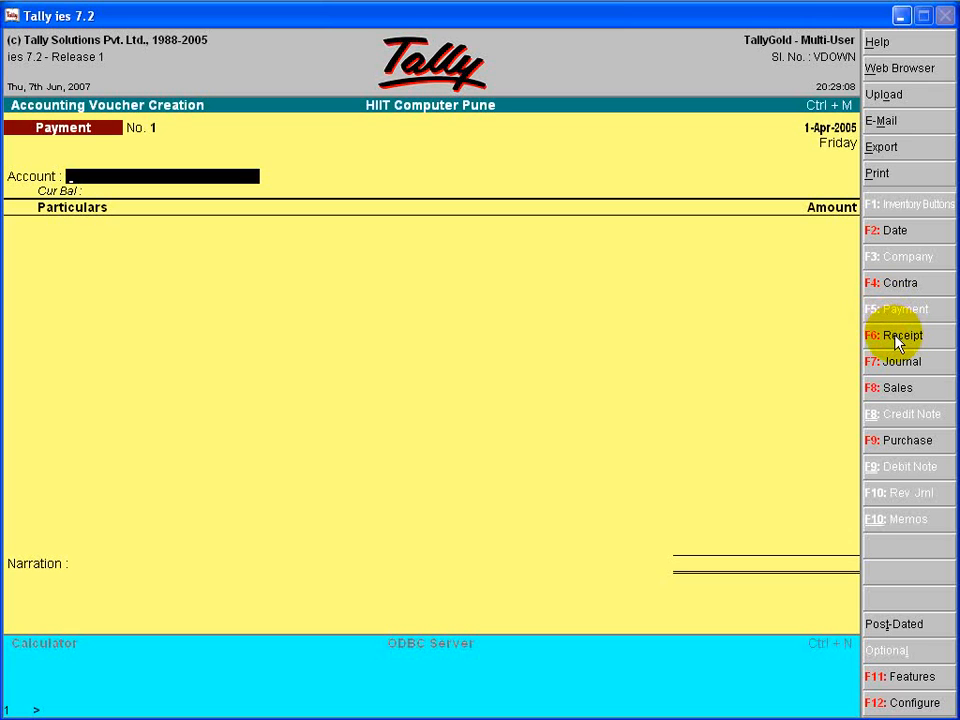
pyautogui.click(897, 340)
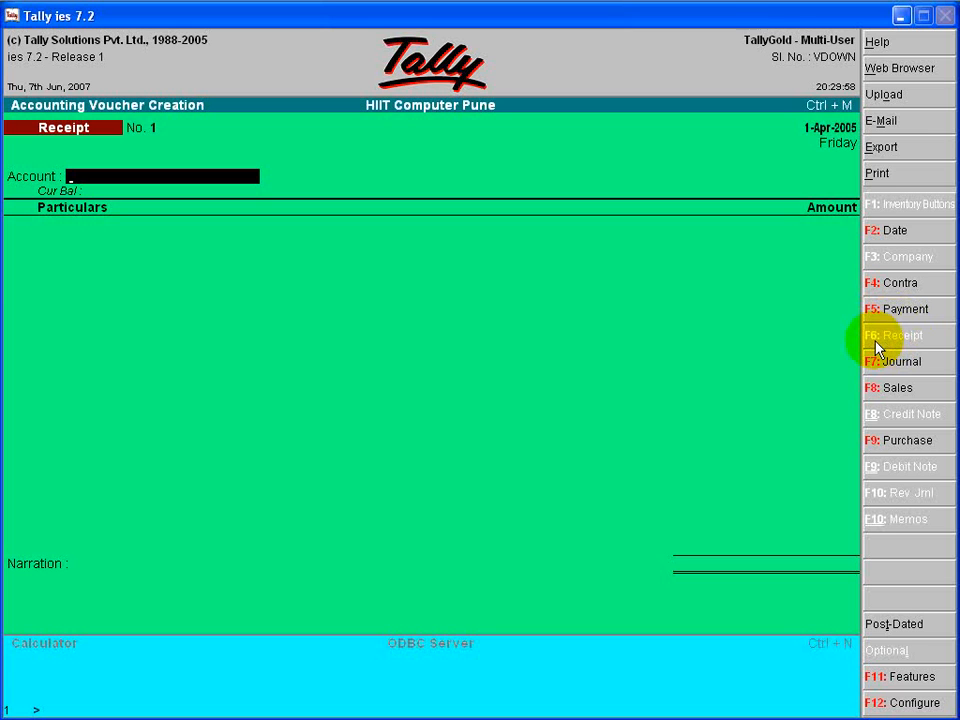
# - Set "Use Single Entry mode for Pymt/Rcpt/Contra" to No in the voucher configuration and save it
pyautogui.click(912, 706)
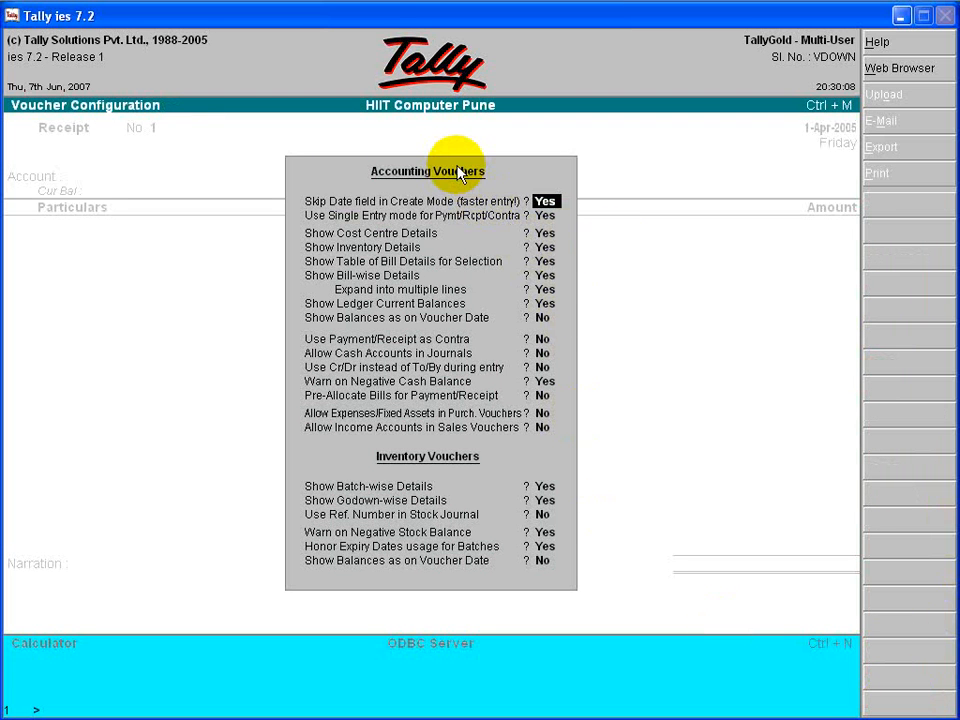
pyautogui.press('Return')
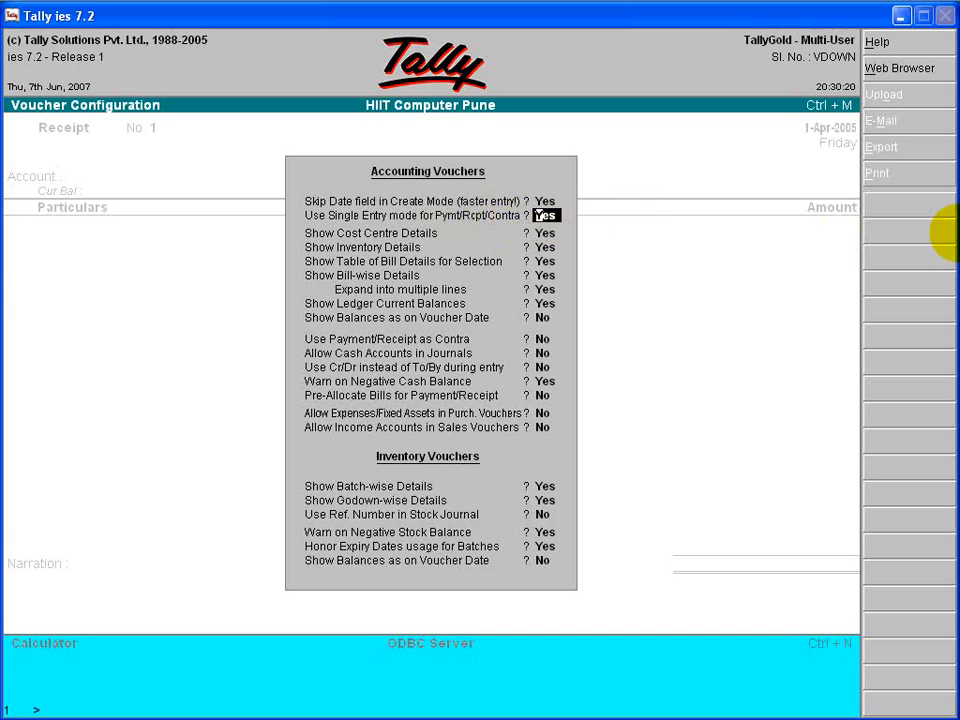
pyautogui.write('n')
pyautogui.press('Return')
pyautogui.press('Return')
pyautogui.press('Return')
pyautogui.press('Return')
pyautogui.press('Return')
pyautogui.press('Return')
pyautogui.press('Return')
pyautogui.press('Return')
pyautogui.press('Return')
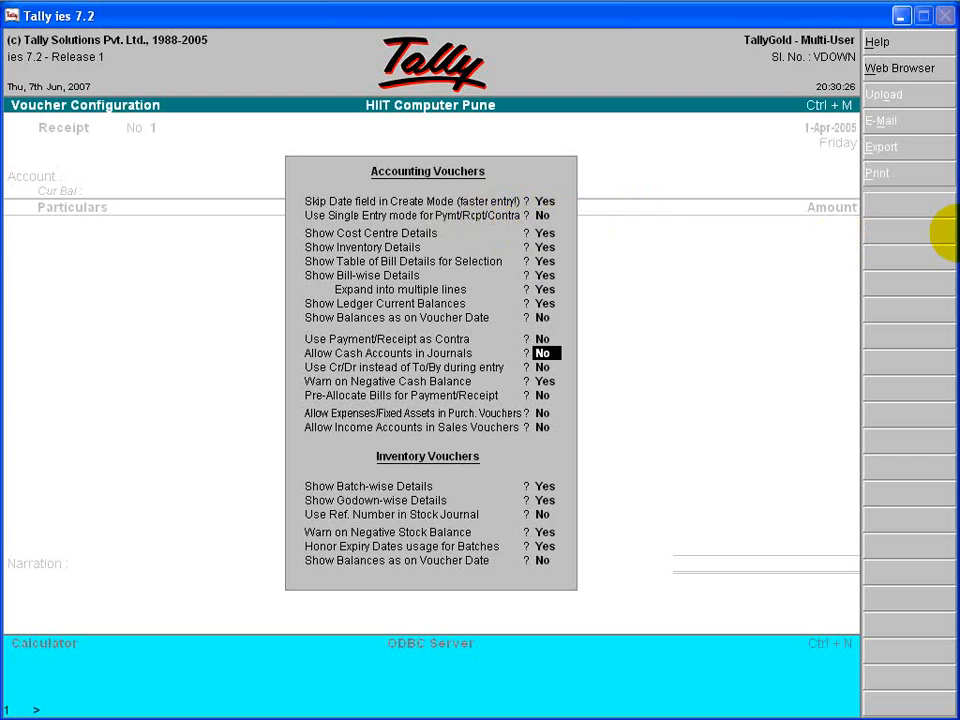
pyautogui.press('Return')
pyautogui.press('Return')
pyautogui.press('Return')
pyautogui.press('Return')
pyautogui.press('Return')
pyautogui.press('Return')
pyautogui.press('Return')
pyautogui.press('Return')
pyautogui.press('Return')
pyautogui.press('Return')
pyautogui.press('Return')
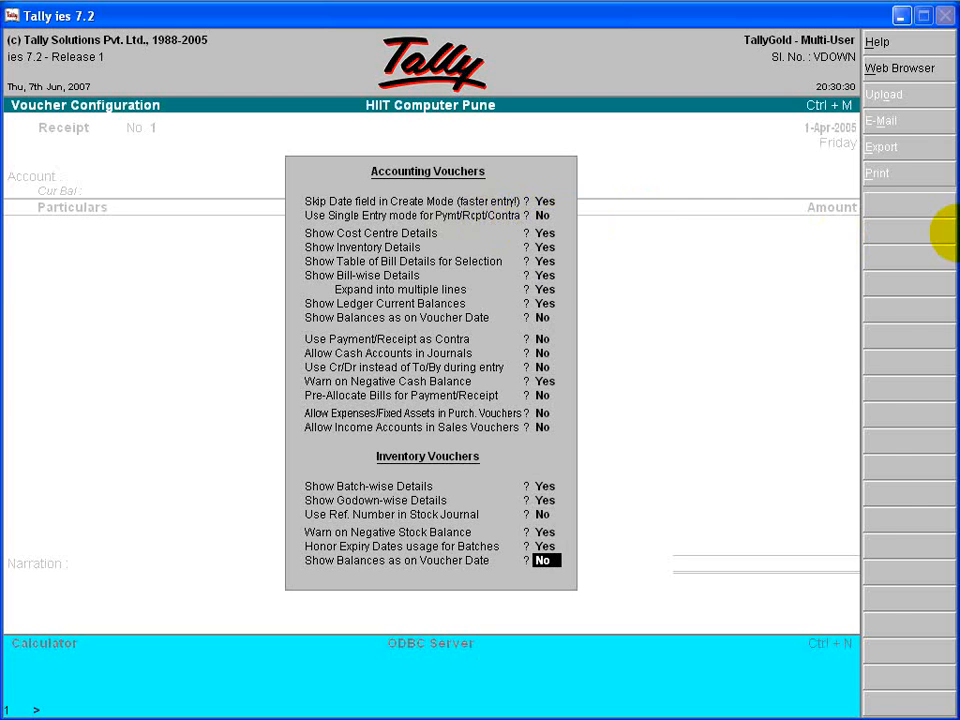
pyautogui.press('Return')
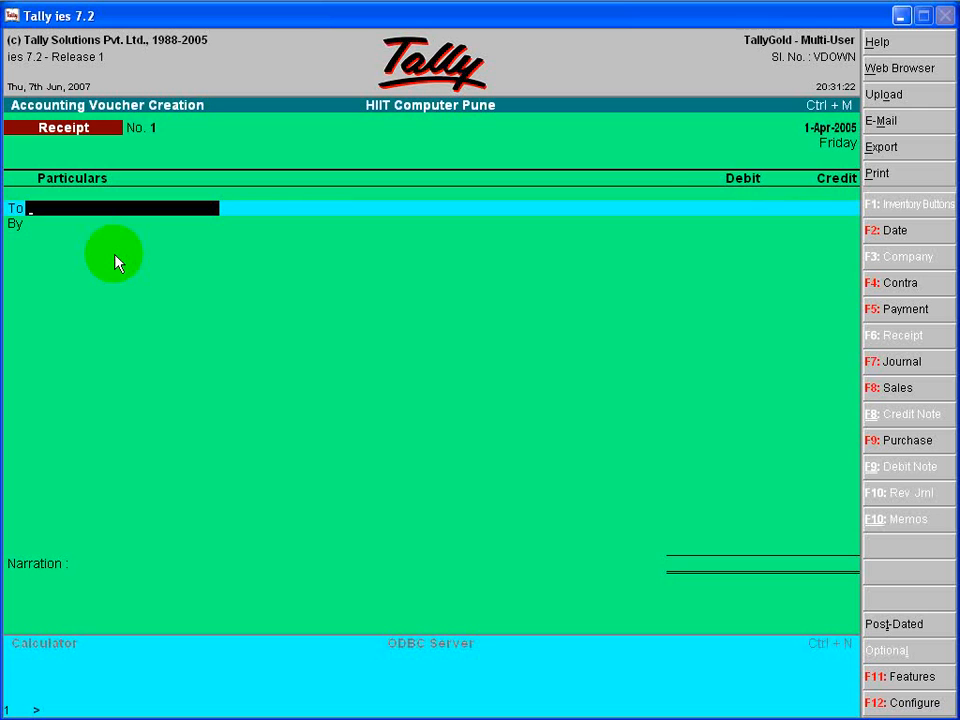
# - Credit the owner's ledger with 25,000 and debit Cash with the same amount in the first receipt voucher
pyautogui.write('M')
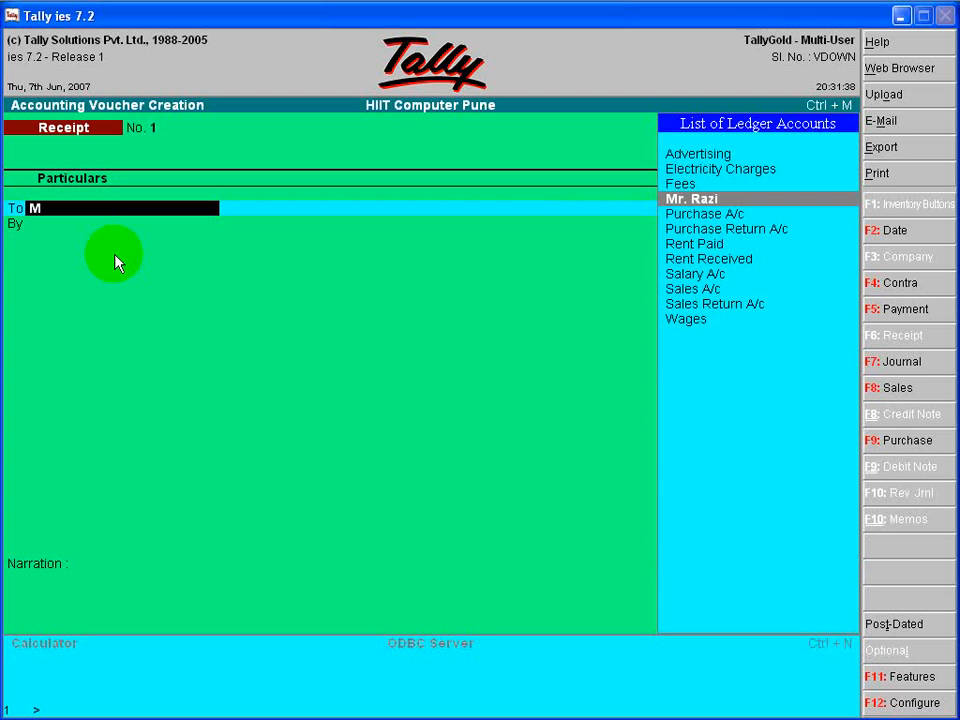
pyautogui.press('Return')
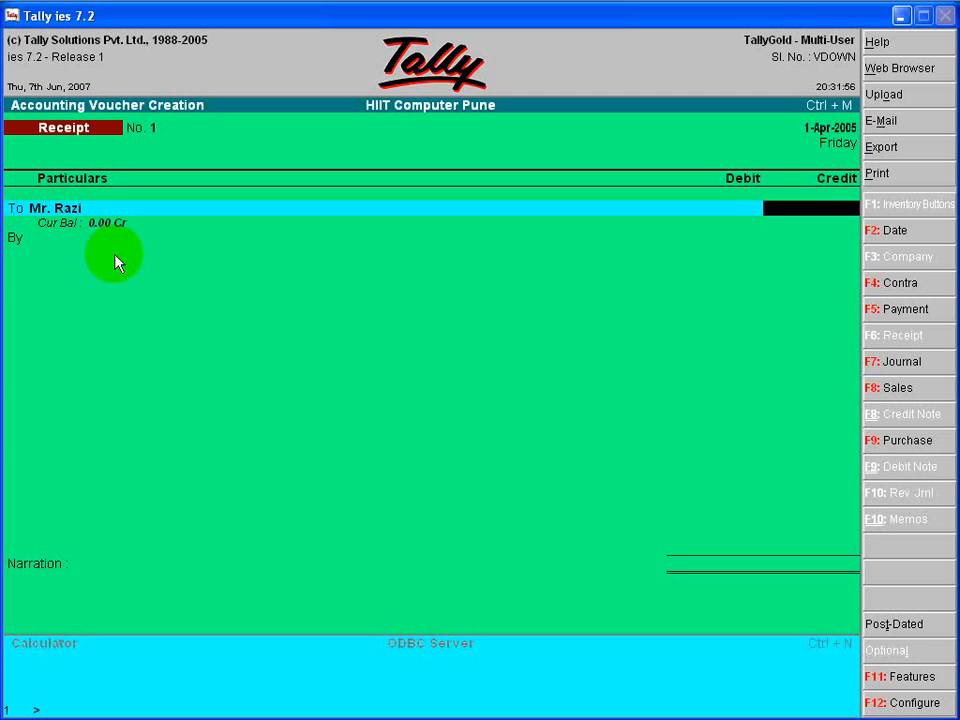
pyautogui.write('25000')
pyautogui.press('Return')
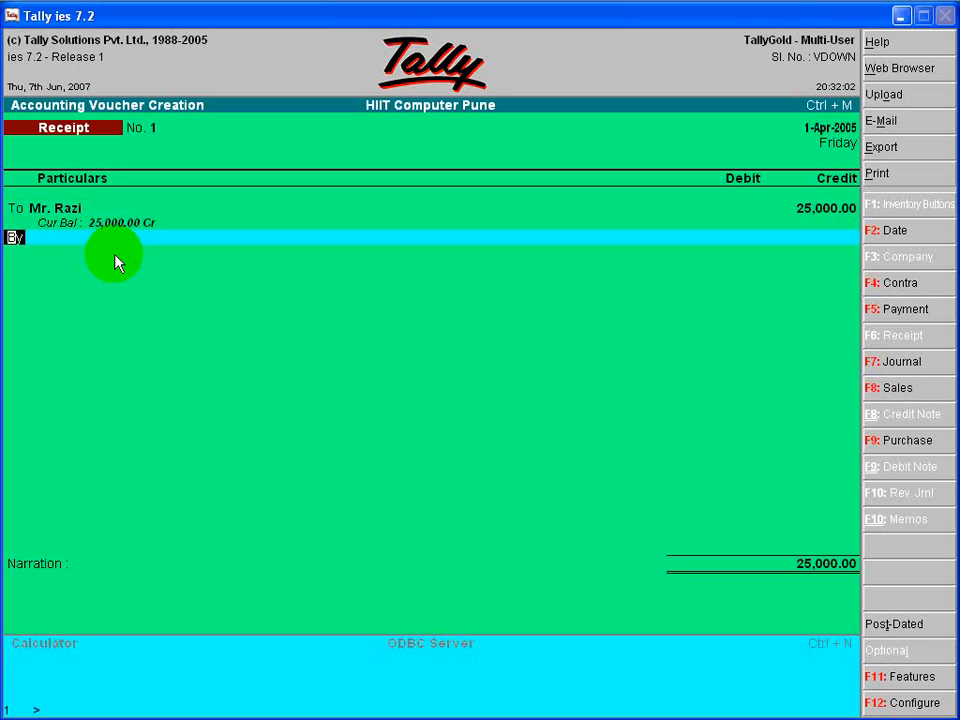
pyautogui.press('Return')
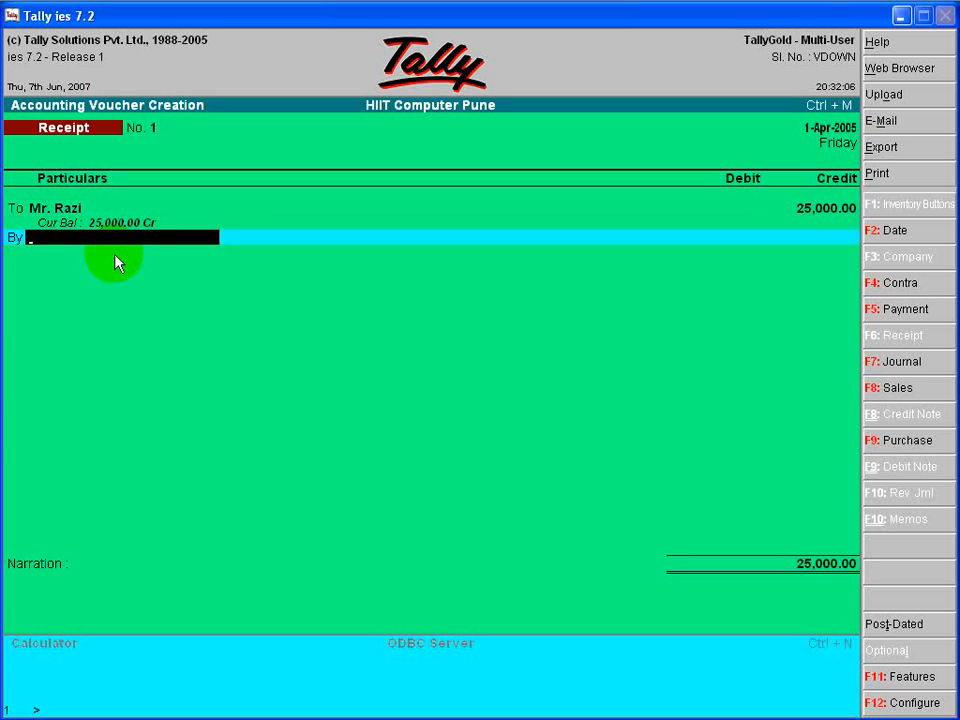
pyautogui.write('C')
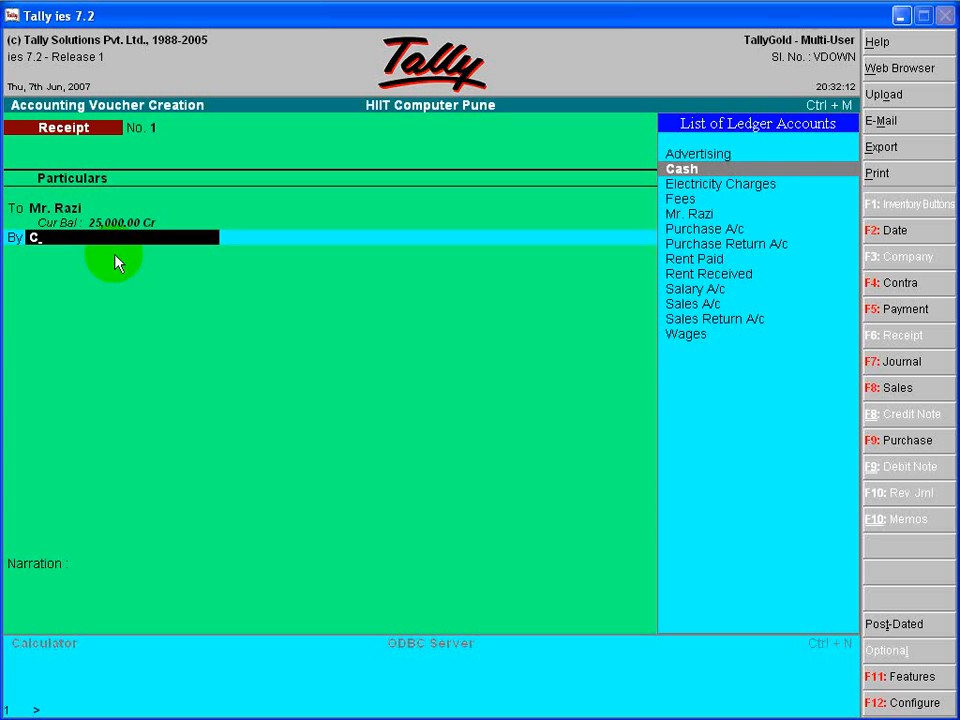
pyautogui.press('Return')
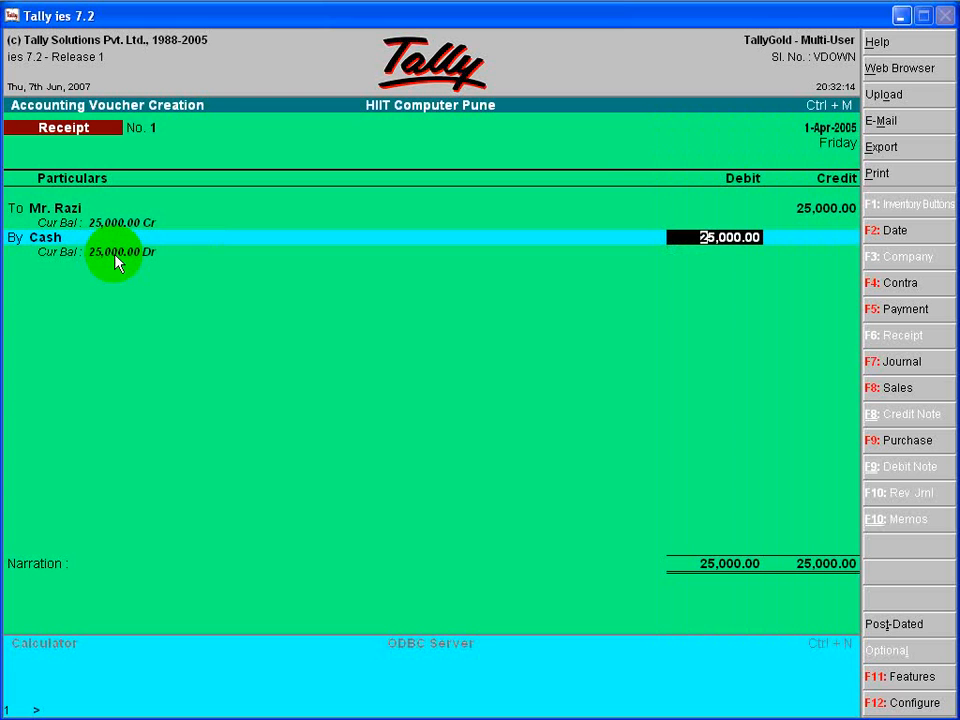
pyautogui.press('Return')
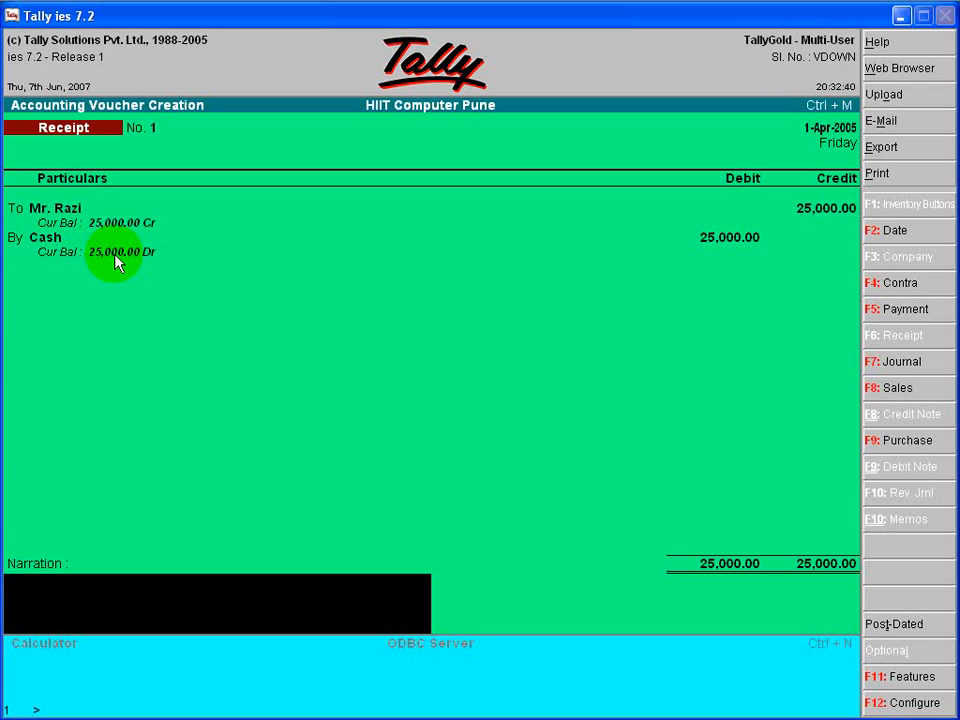
# - Enter the narration "being cash received by owner to start new business." and accept the receipt voucher
pyautogui.write('being cash received by owner to start new business.')
pyautogui.press('Return')
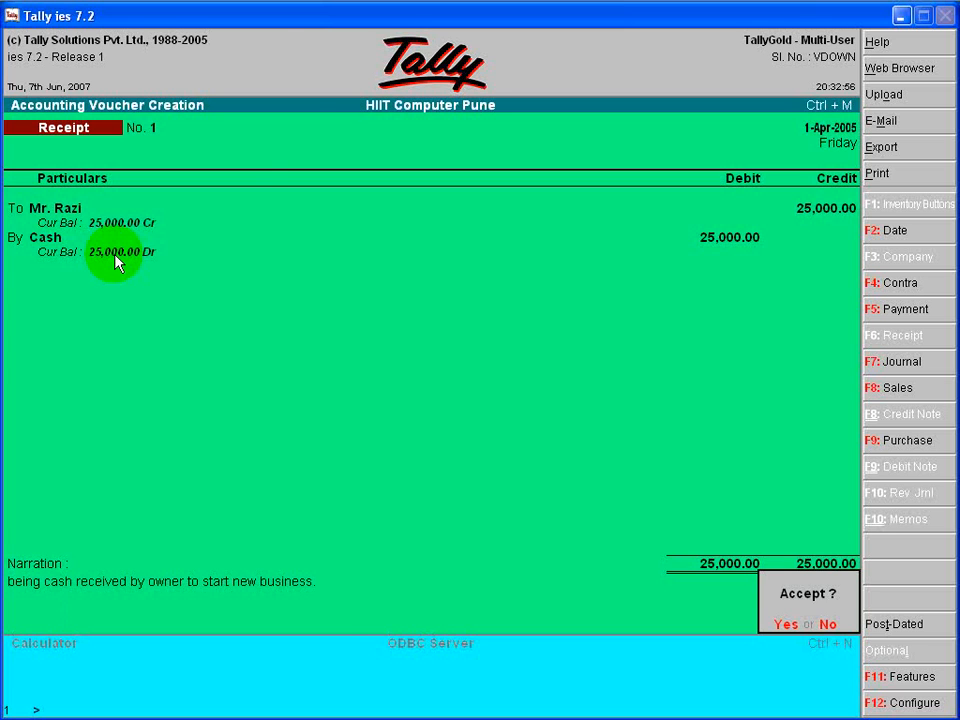
pyautogui.press('y')
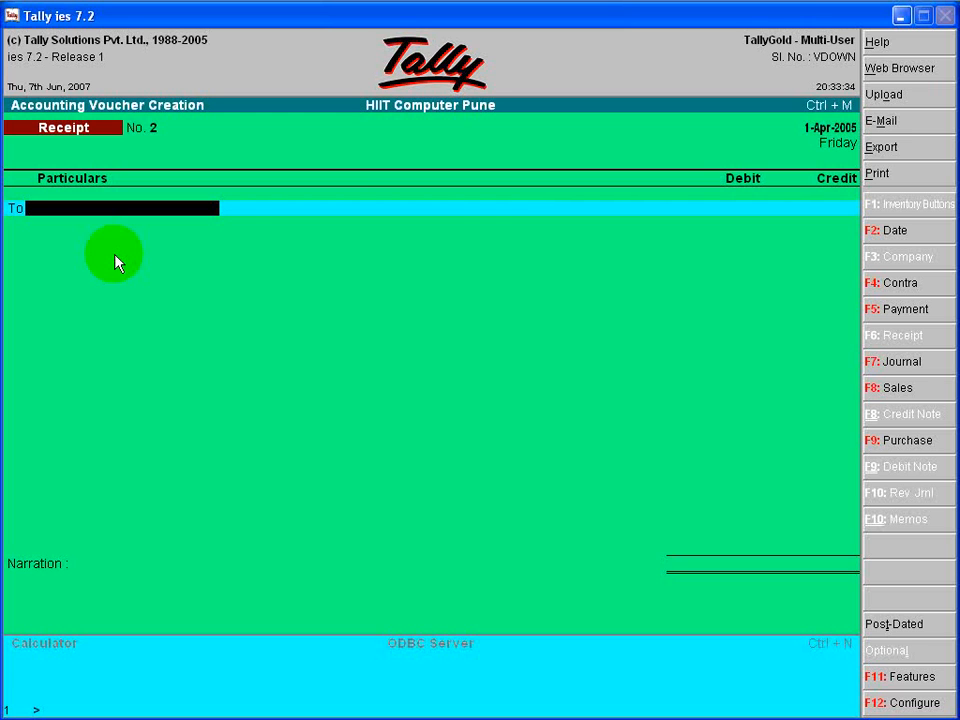
# - Credit Fees with 5,000 and debit Cash with the same amount in the second receipt voucher
pyautogui.write('F')
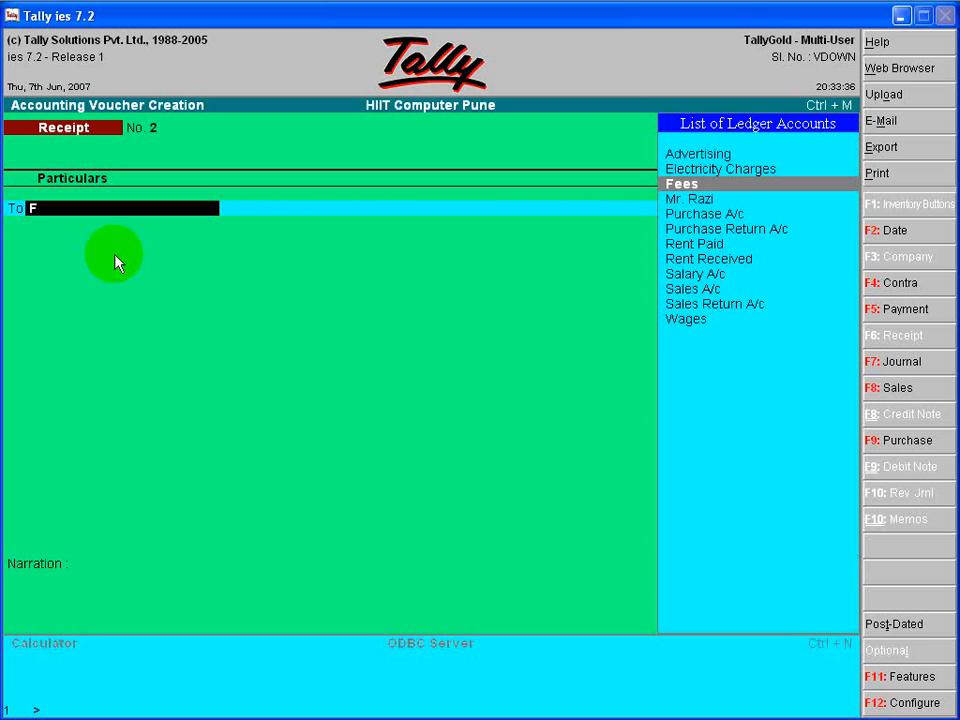
pyautogui.press('Return')
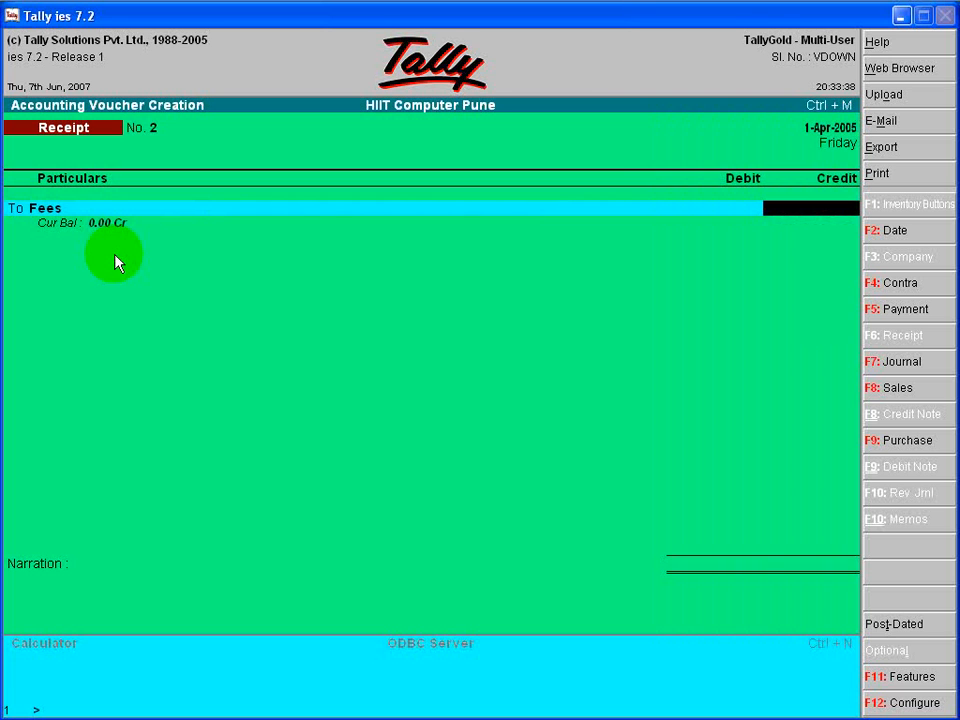
pyautogui.write('5000')
pyautogui.press('Return')
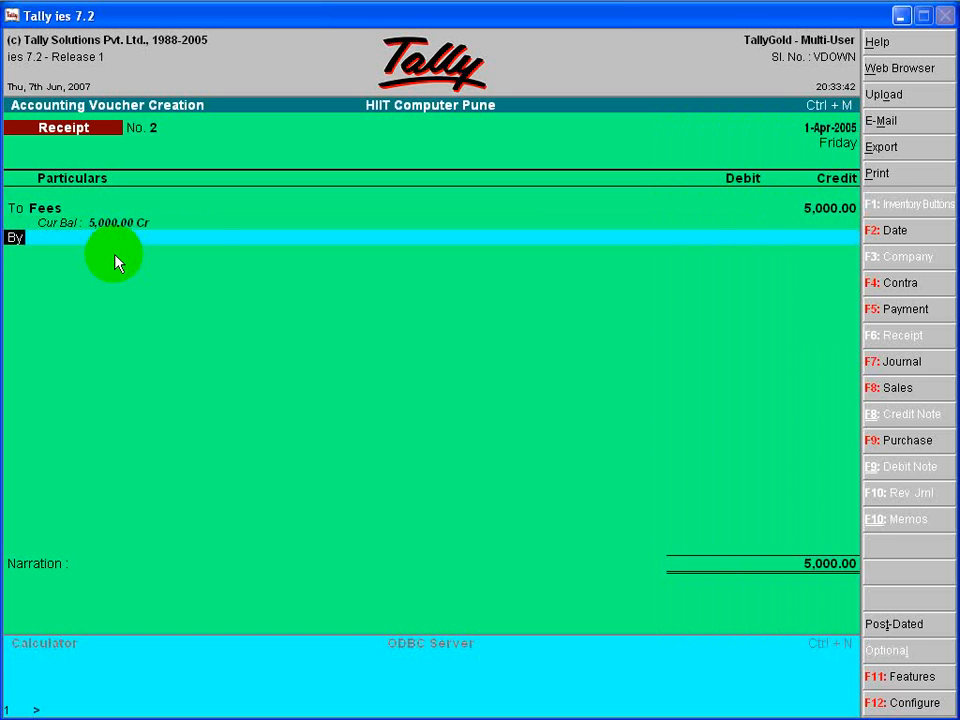
pyautogui.press('Return')
pyautogui.write('C')
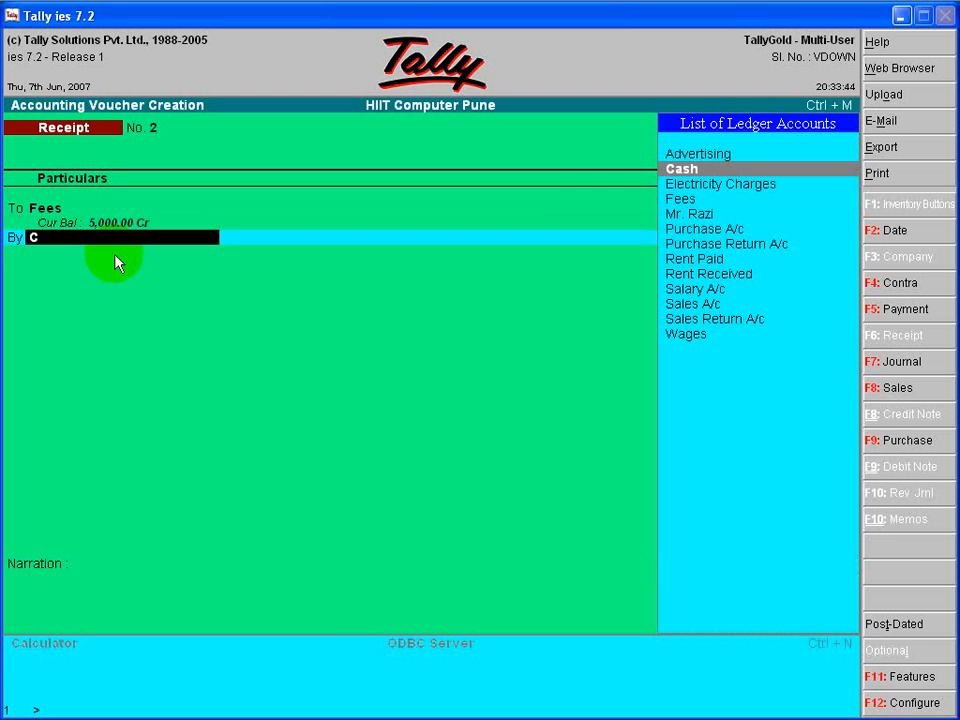
pyautogui.press('Return')
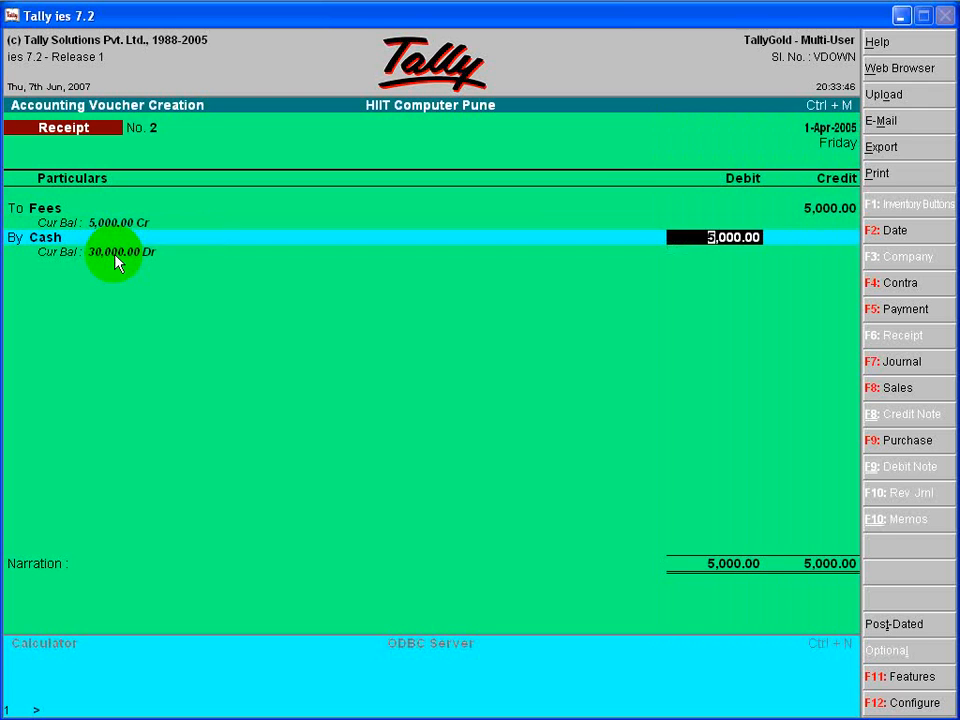
pyautogui.press('Return')
# - Enter a narration of cash received, with the payer's name, "against course dis 1st installment." and accept the second receipt voucher
pyautogui.write('being')
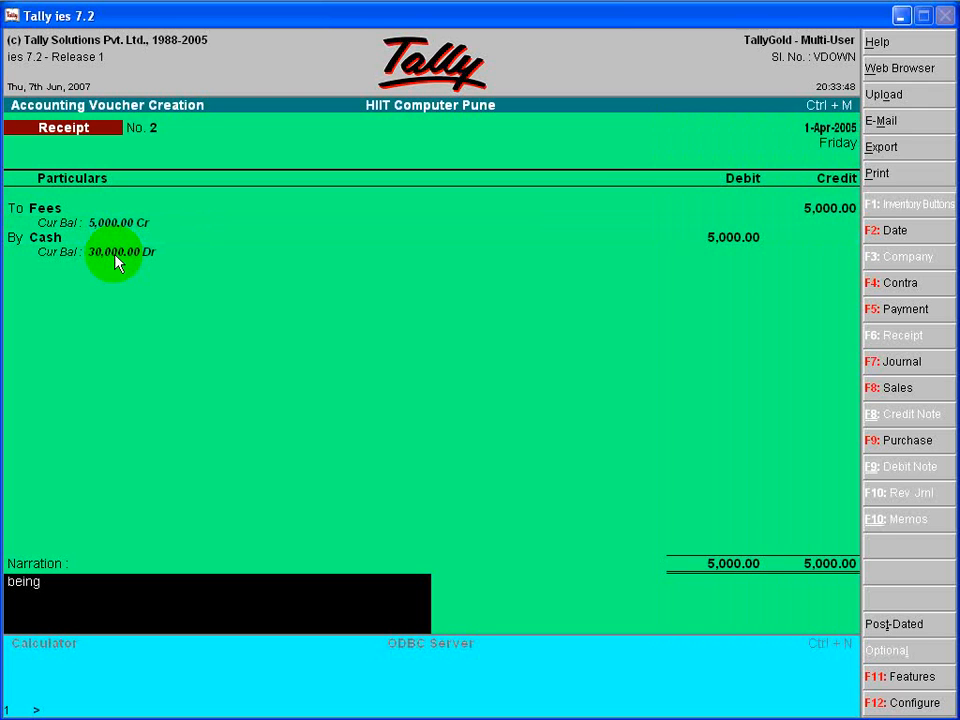
pyautogui.write(' cash received by anil')
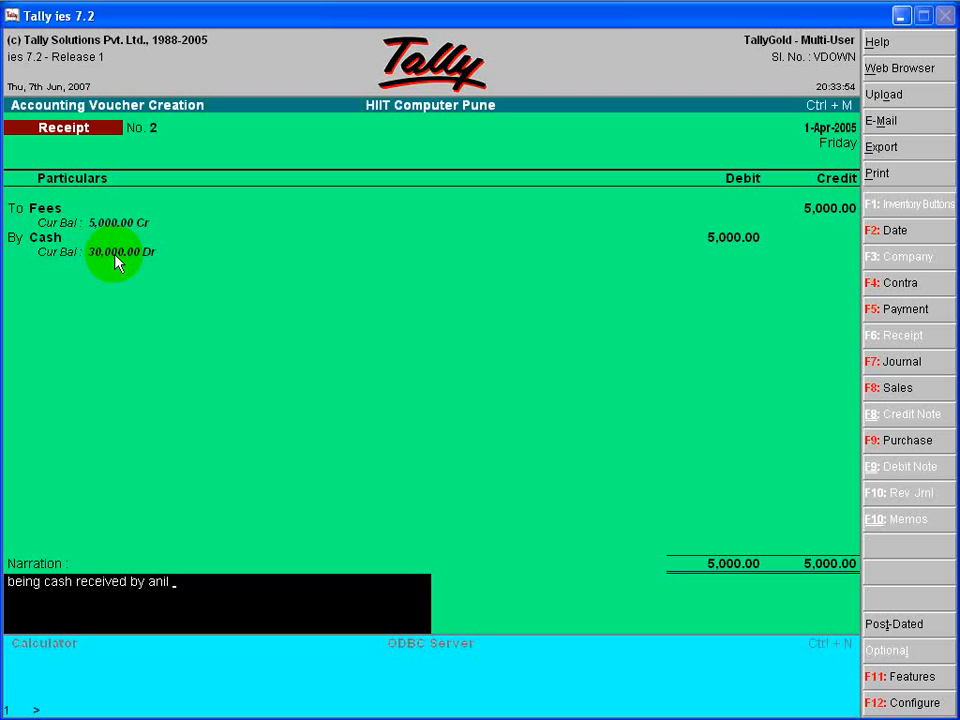
pyautogui.write(' against course dis')
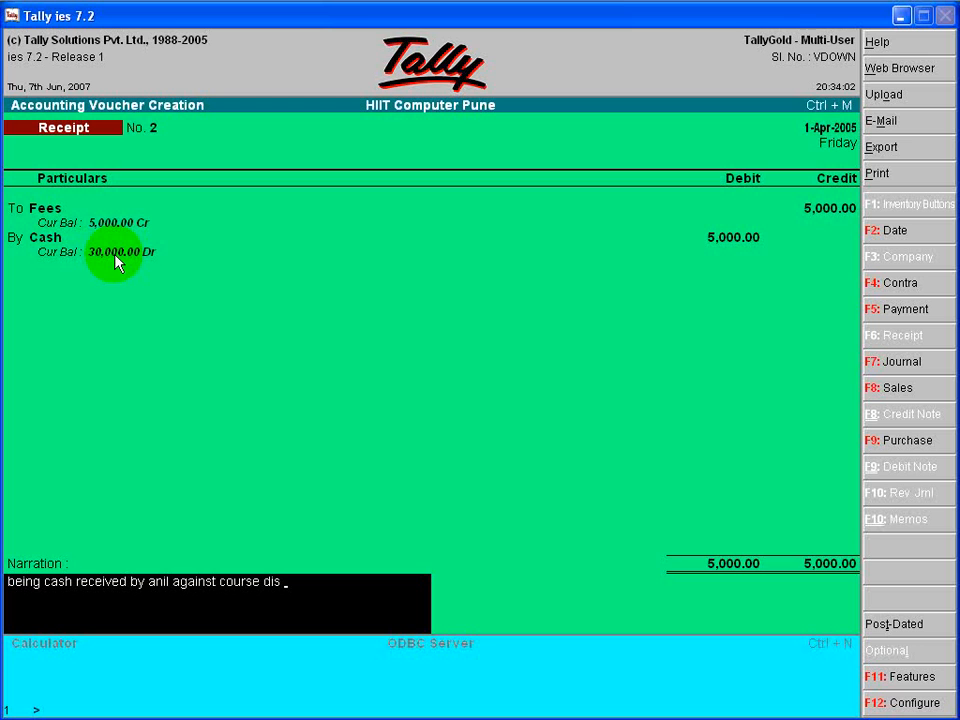
pyautogui.write(' 1st installment.')
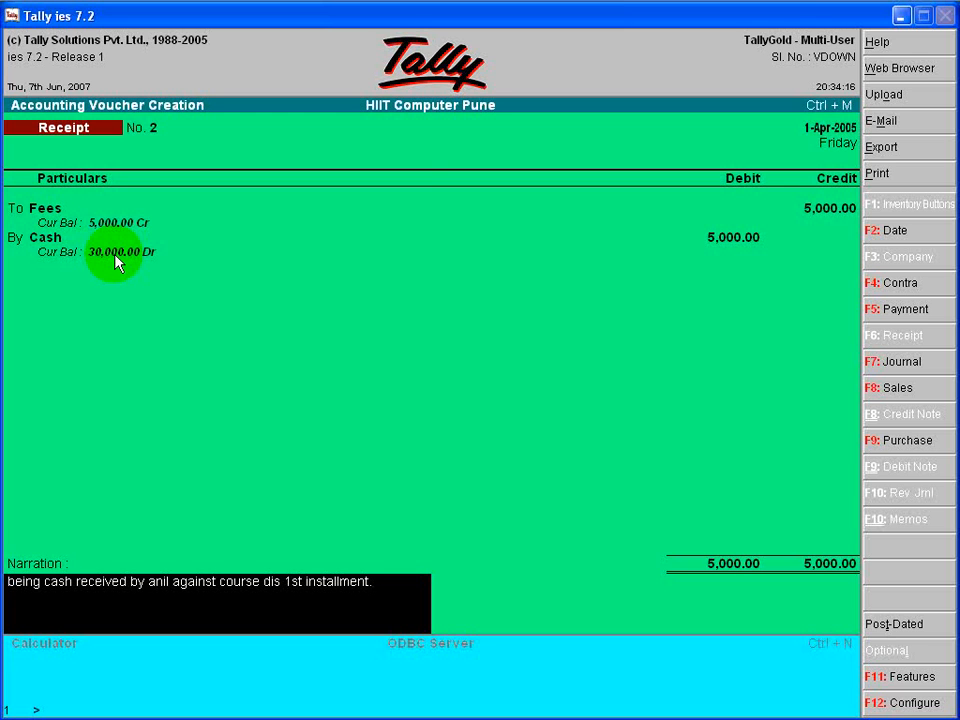
pyautogui.press('Return')
pyautogui.press('Return')
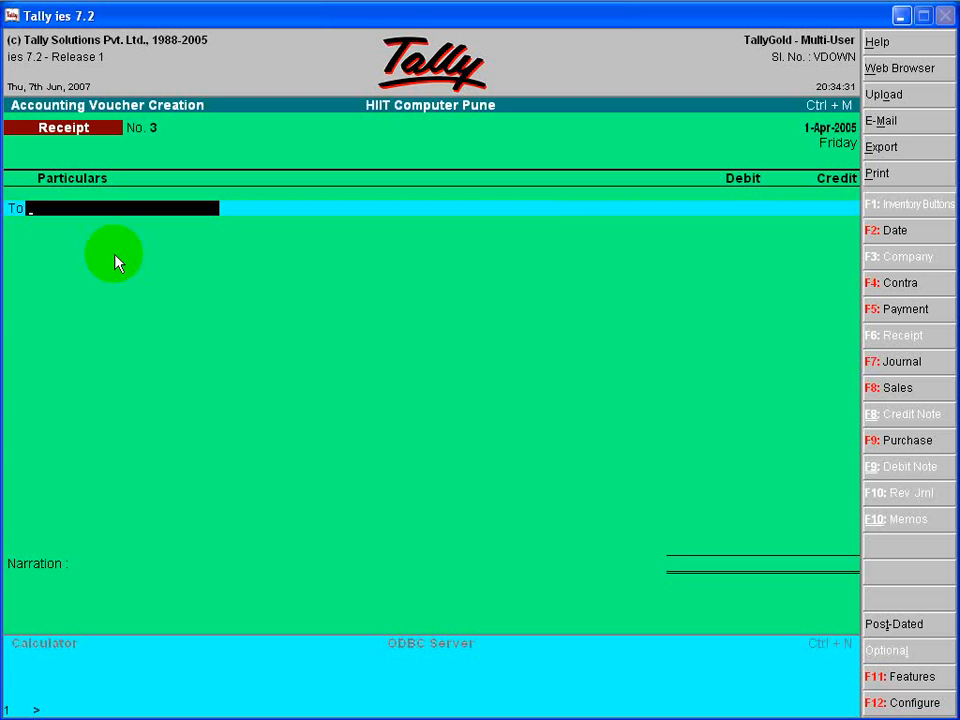
# - Start a payment voucher and look up Electricity Charges for its debit line
pyautogui.click(893, 312)
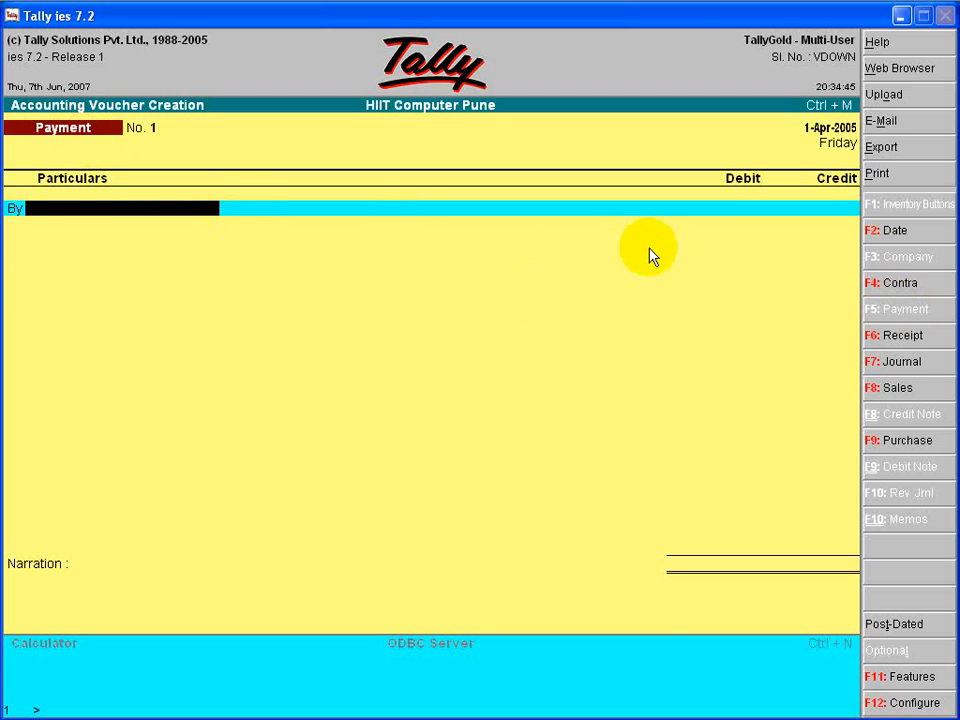
pyautogui.write('E')
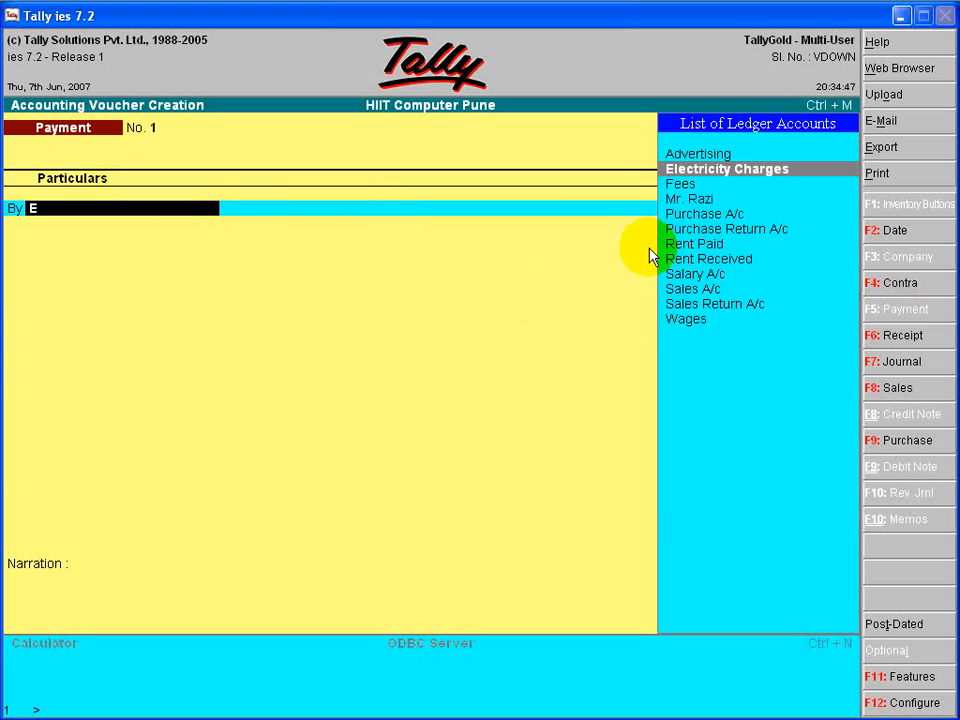
# - Examine which ledger accounts are available for the debit line of the payment voucher
pyautogui.press('Down')
pyautogui.press('Down')
pyautogui.press('Down')
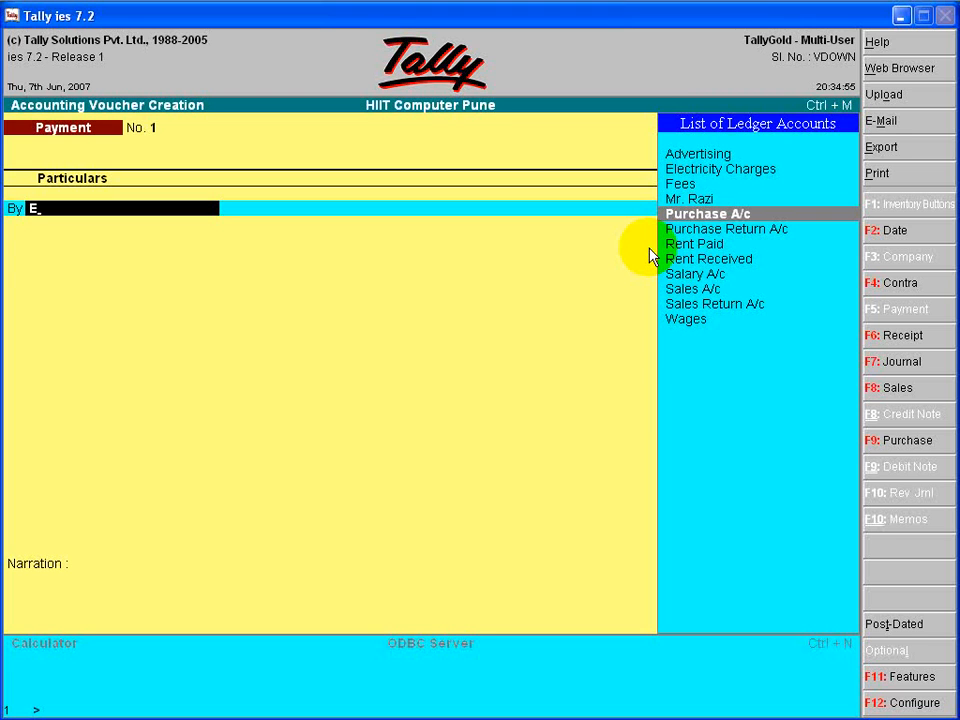
pyautogui.press('Down')
pyautogui.press('Up')
pyautogui.press('Down')
pyautogui.press('Down')
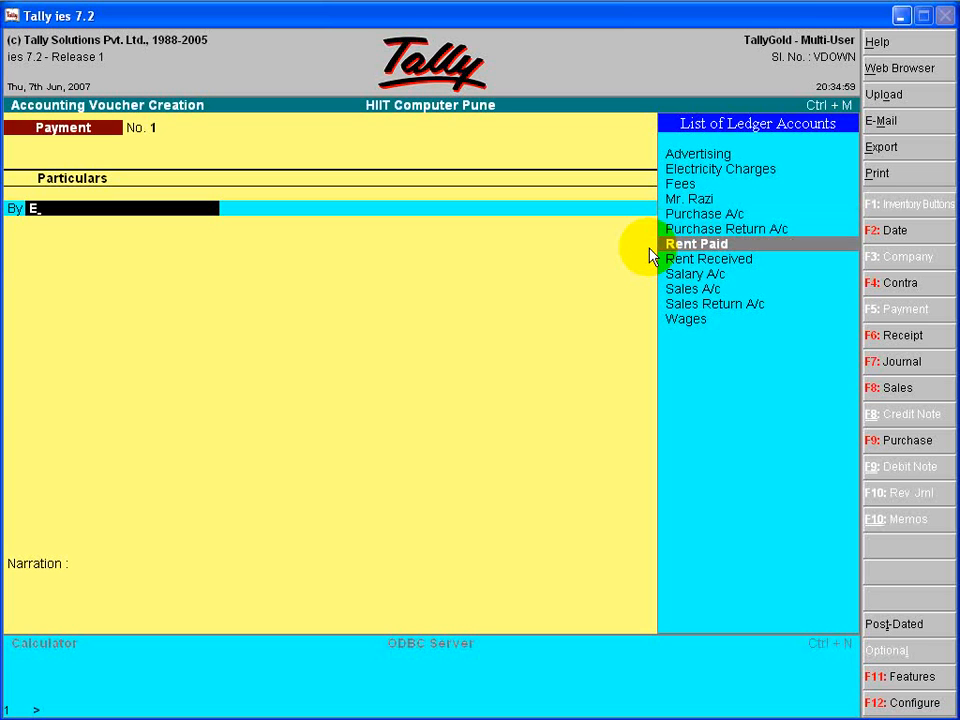
pyautogui.press('Down')
pyautogui.press('Down')
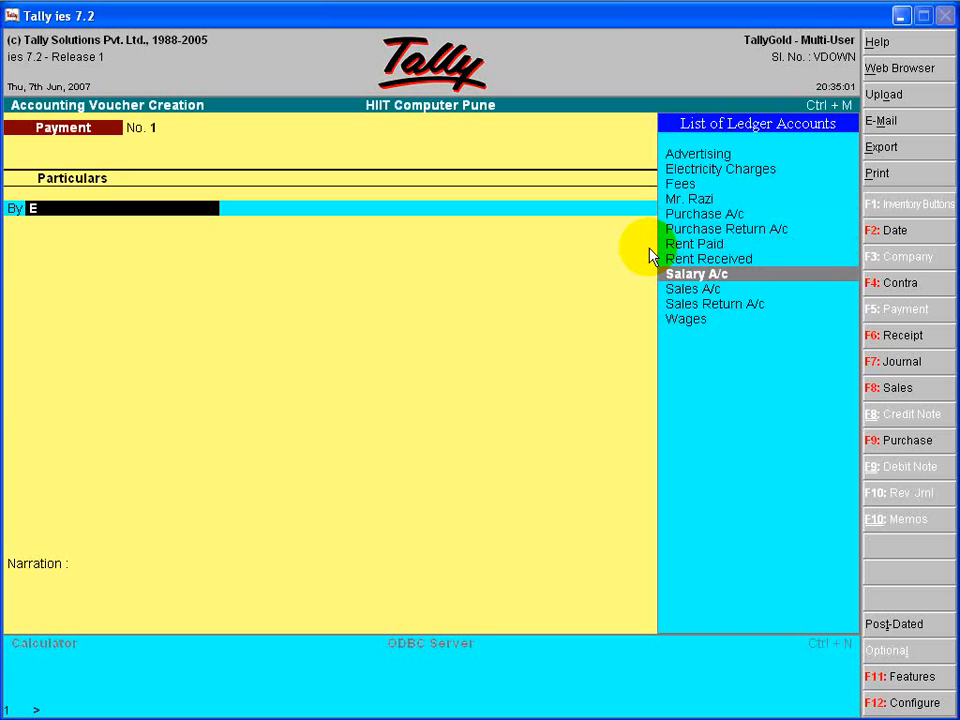
pyautogui.press('Down')
pyautogui.press('Down')
pyautogui.press('Down')
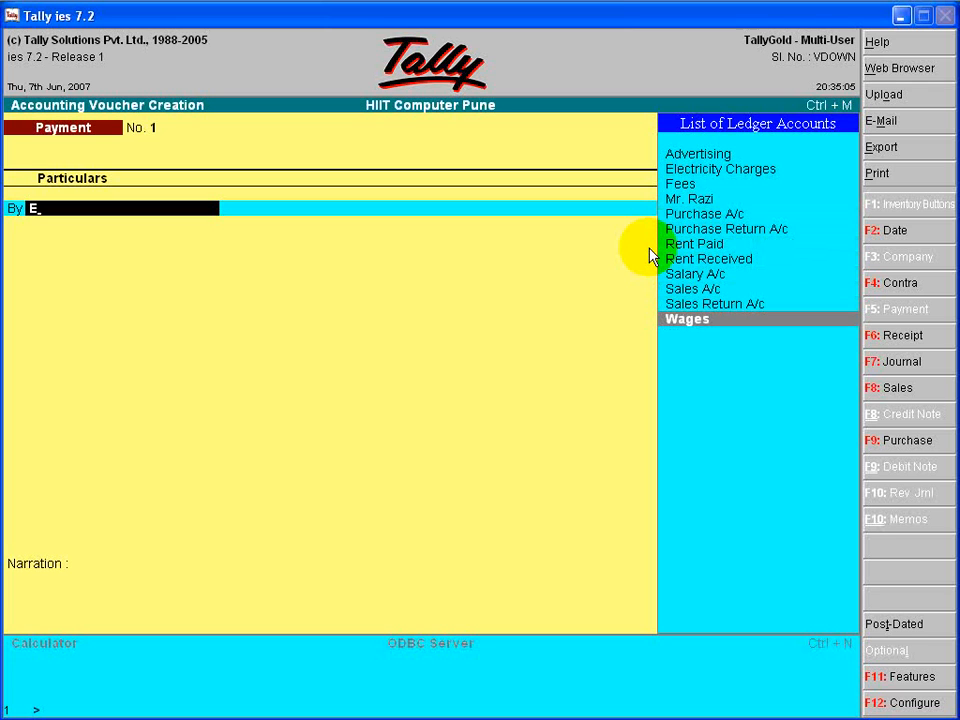
pyautogui.press('Up')
pyautogui.press('Up')
pyautogui.press('Up')
pyautogui.press('Up')
pyautogui.press('Up')
pyautogui.press('Up')
pyautogui.press('Up')
pyautogui.press('Up')
pyautogui.press('Up')
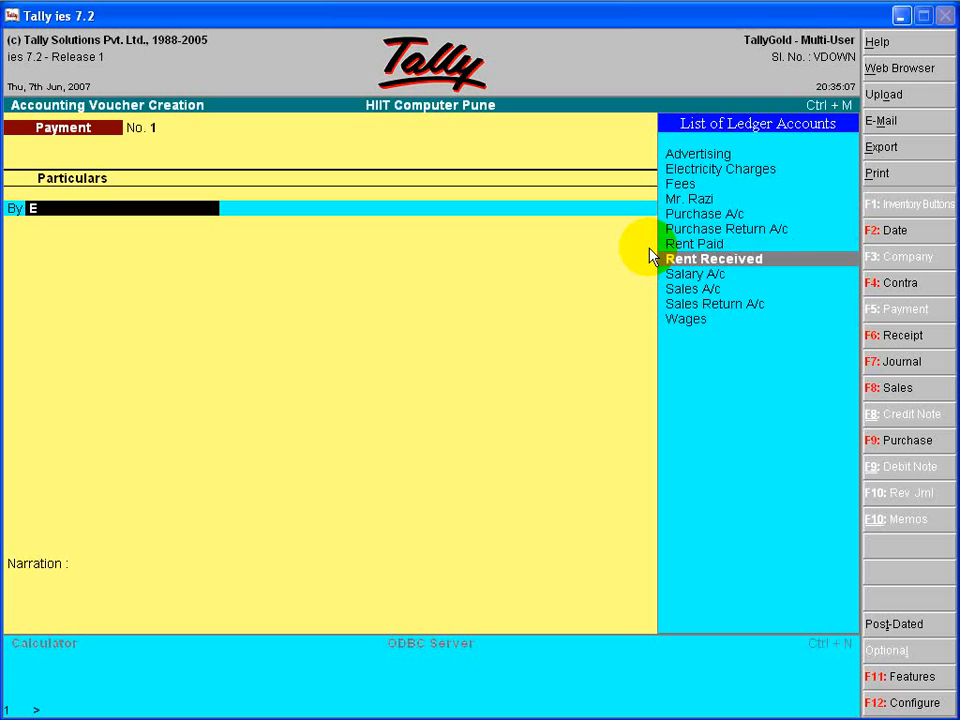
pyautogui.press('Up')
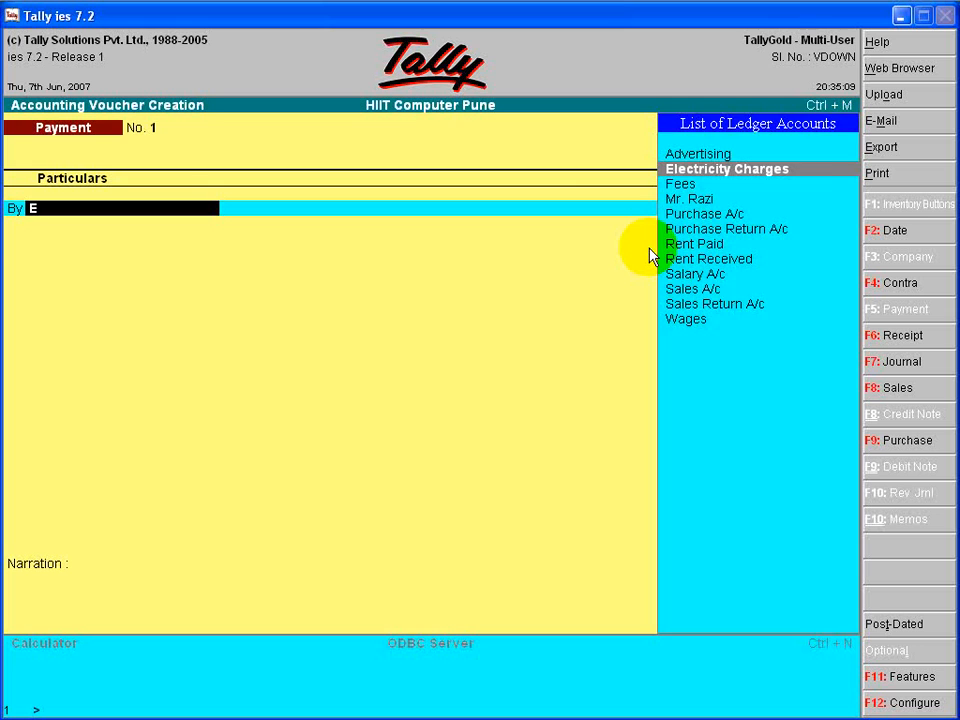
# - Debit Electricity Charges with 500 and credit Cash with the same amount in the first payment voucher
pyautogui.press('Return')
pyautogui.write('500')
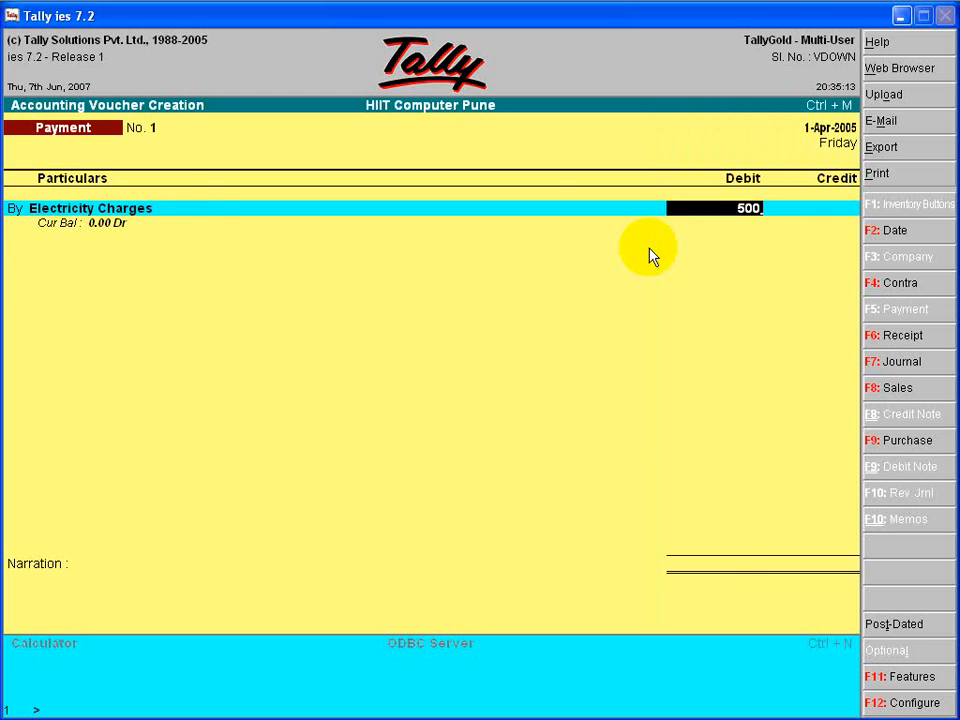
pyautogui.press('Return')
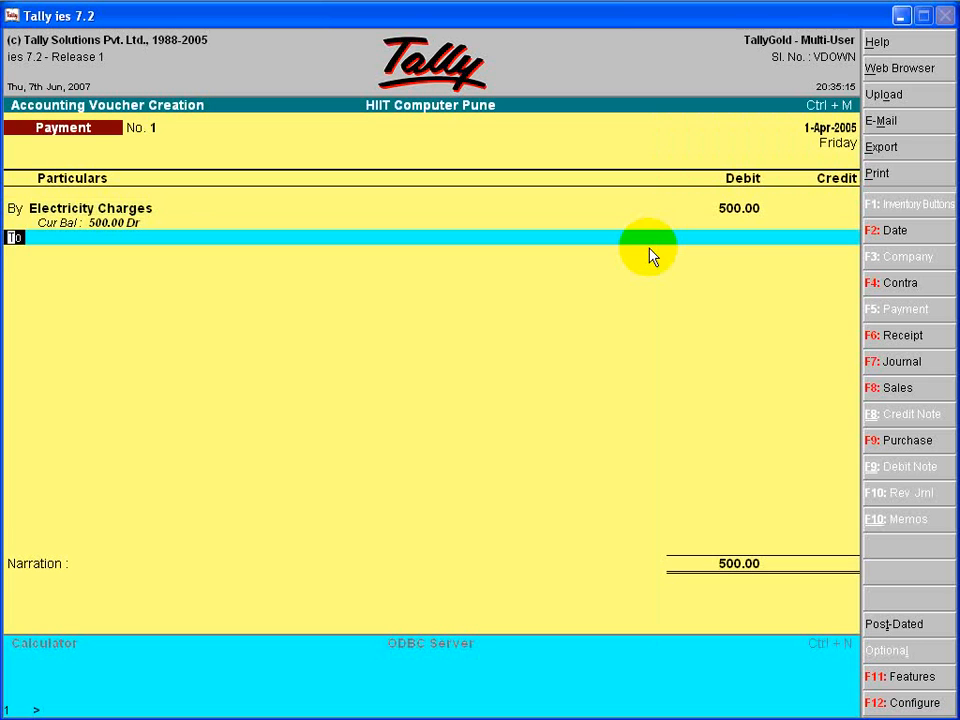
pyautogui.press('Return')
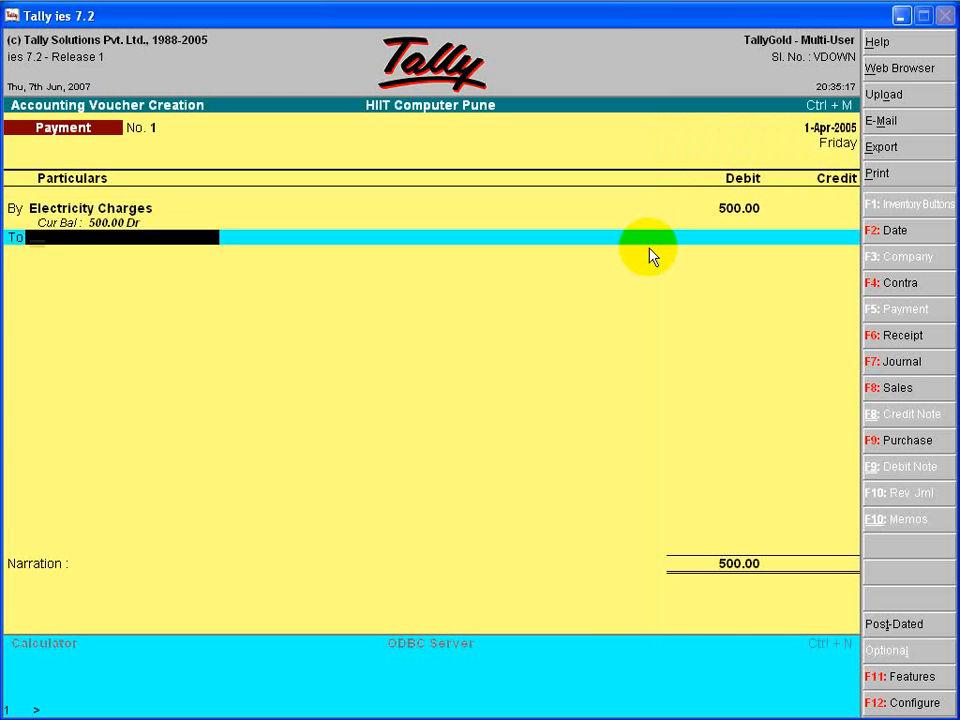
pyautogui.write('Ca')
pyautogui.press('Return')
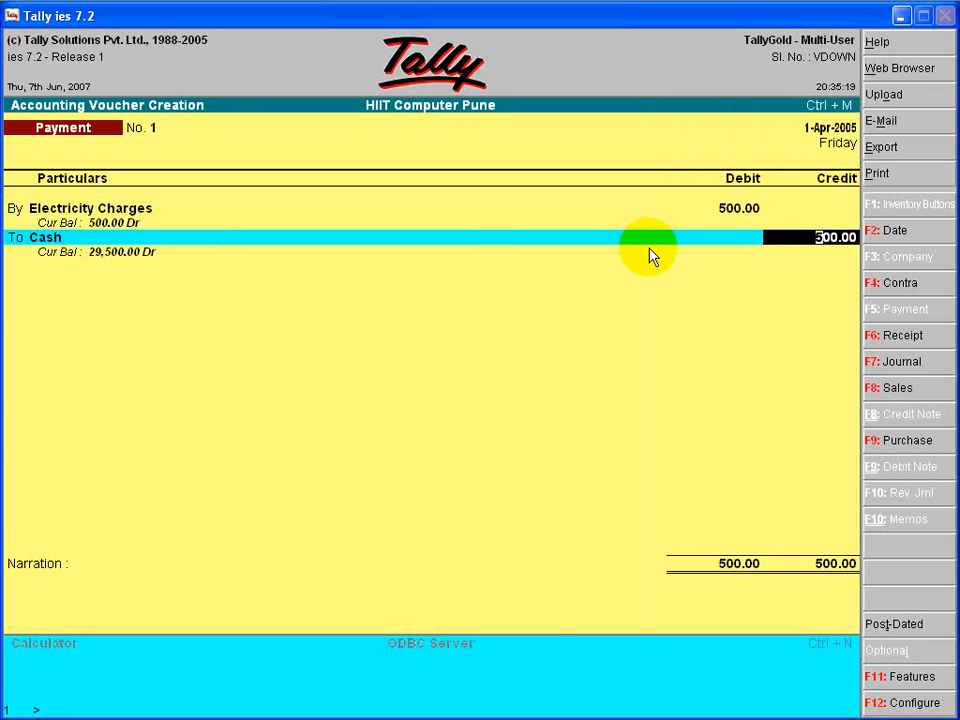
pyautogui.press('Return')
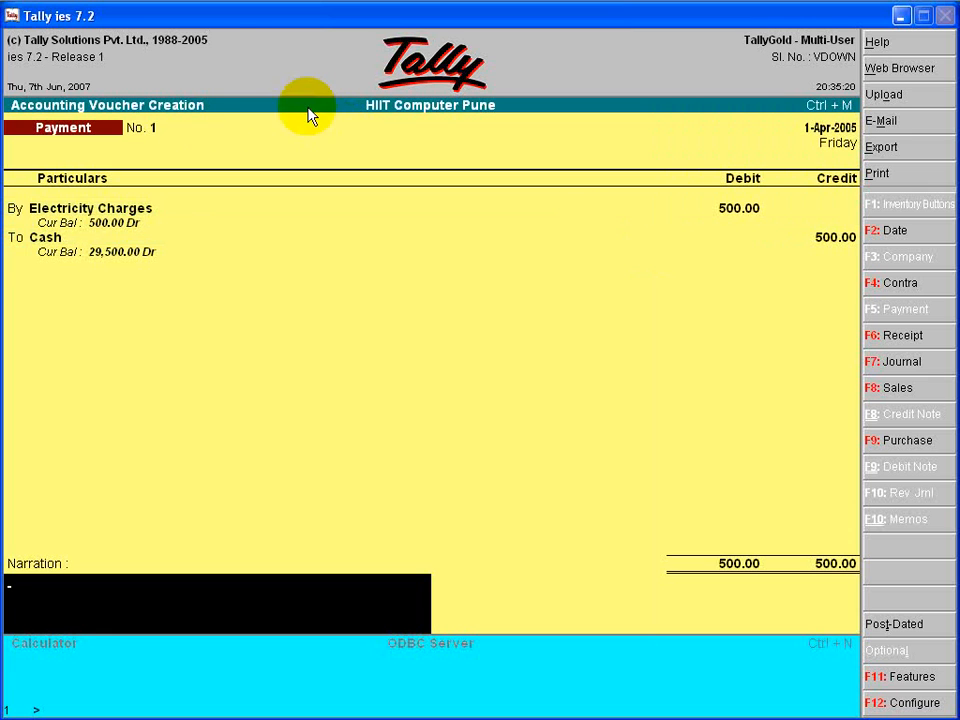
# - Recheck the electricity payment's entries and accept the voucher with the narration left blank
pyautogui.click(98, 261)
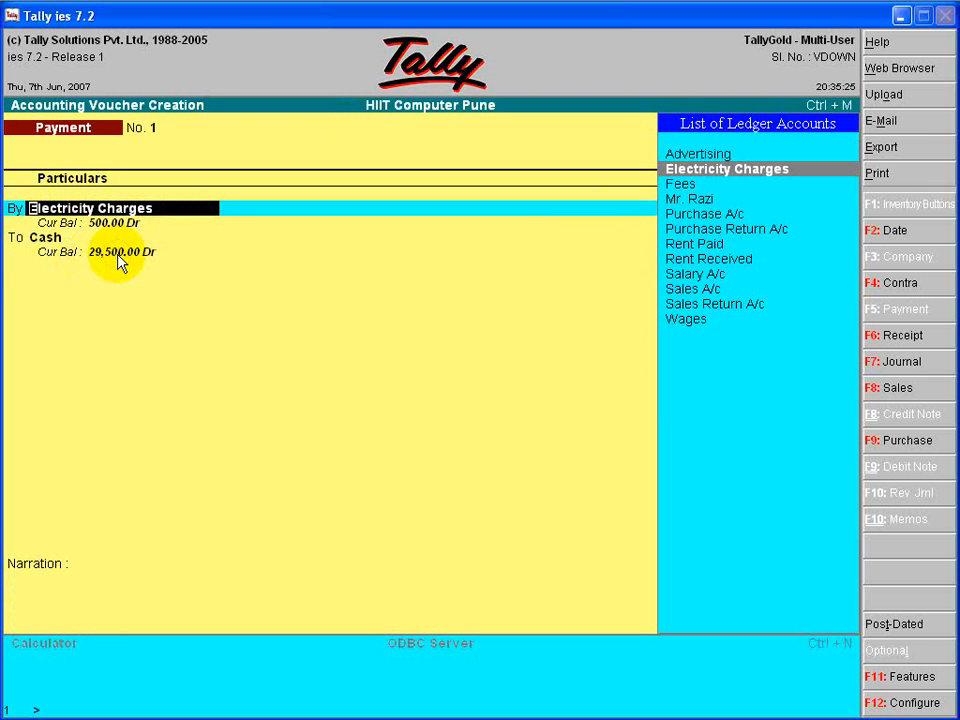
pyautogui.press('Return')
pyautogui.press('Return')
pyautogui.press('Return')
pyautogui.press('Return')
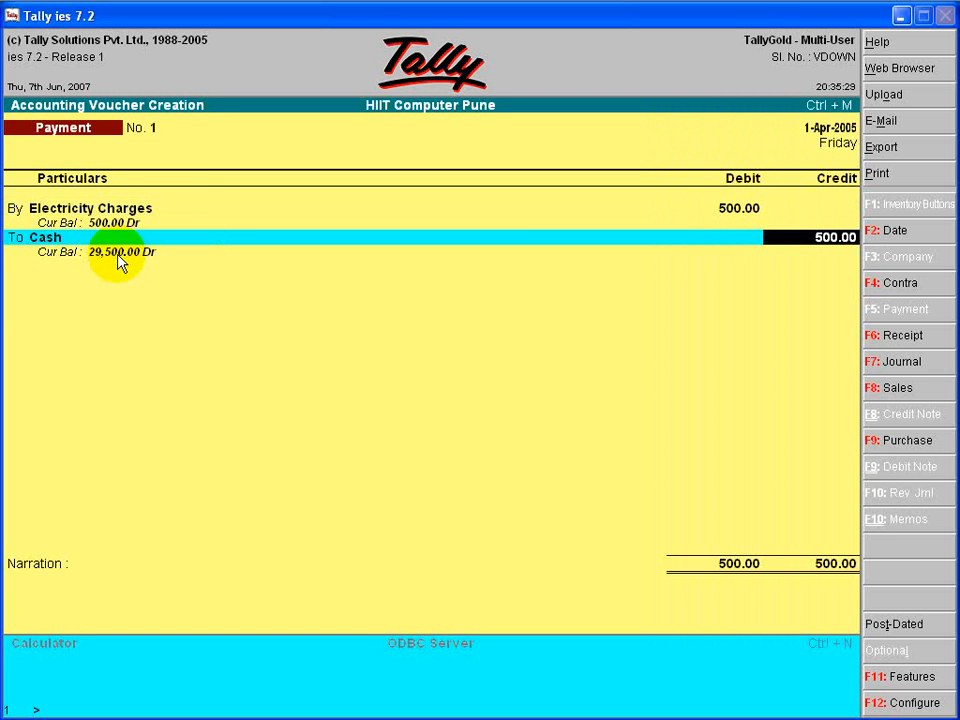
pyautogui.press('Return')
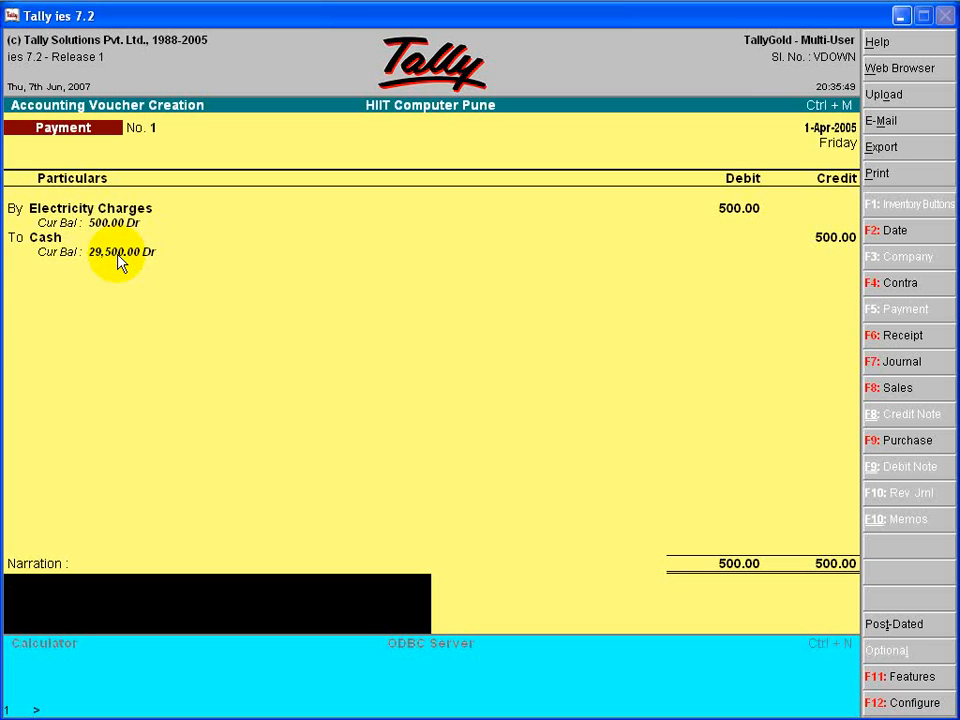
pyautogui.press('Return')
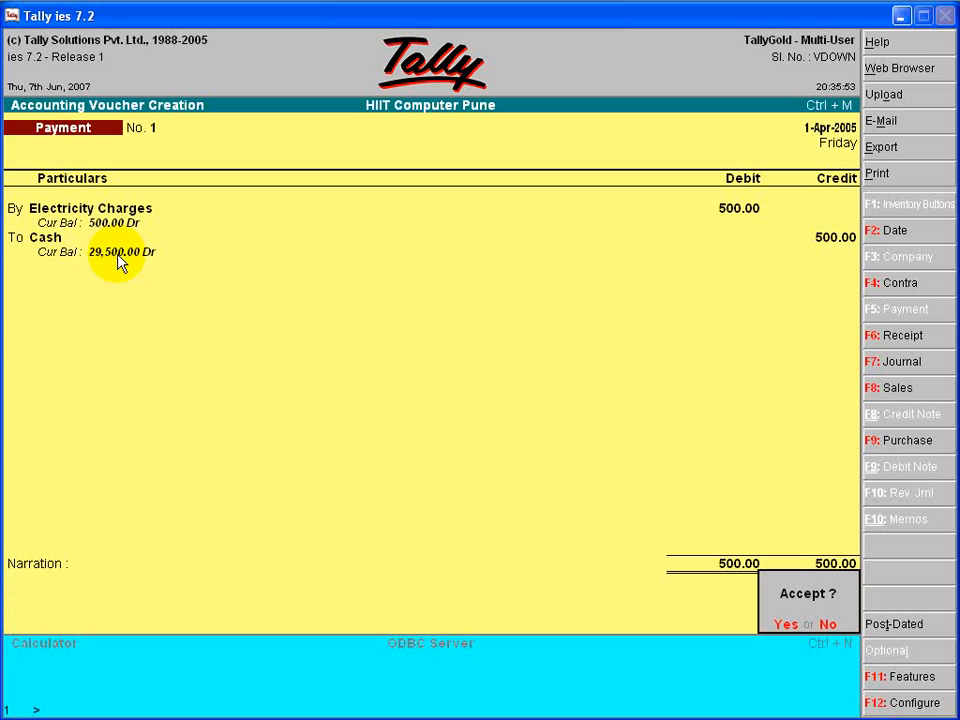
pyautogui.press('Return')
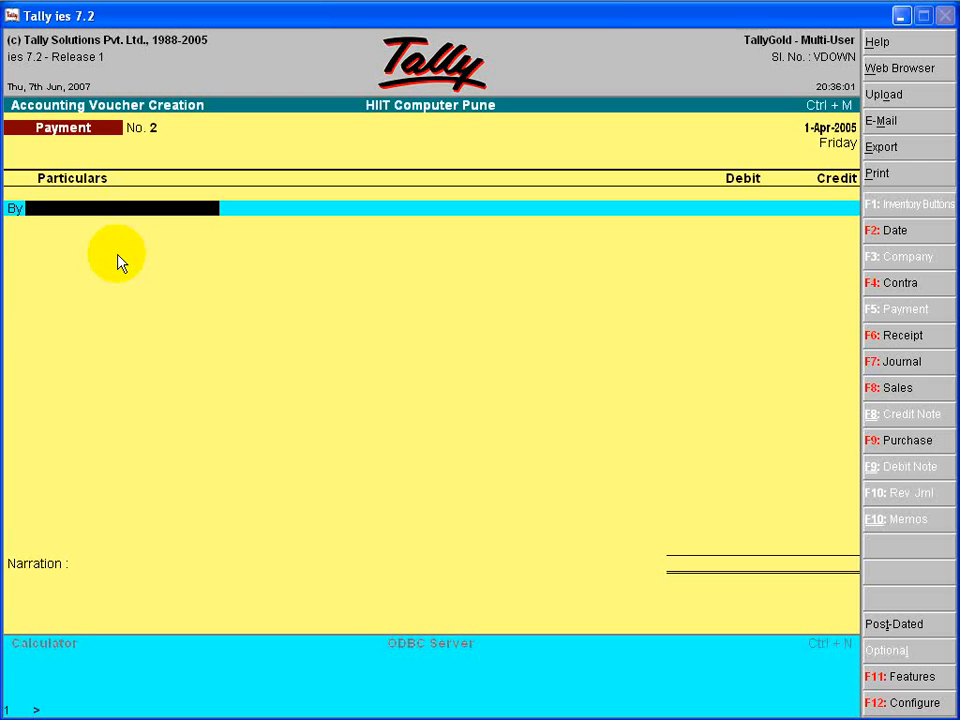
# - Debit Purchase A/c with 7,000 and credit Cash with the same amount in the second payment voucher
pyautogui.write('P')
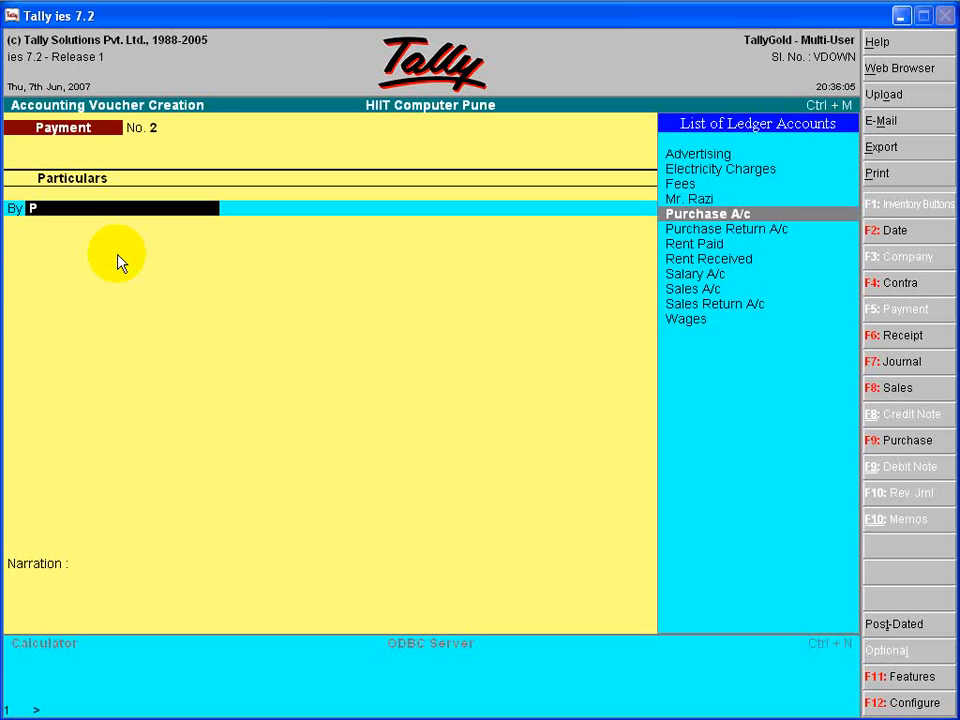
pyautogui.press('Return')
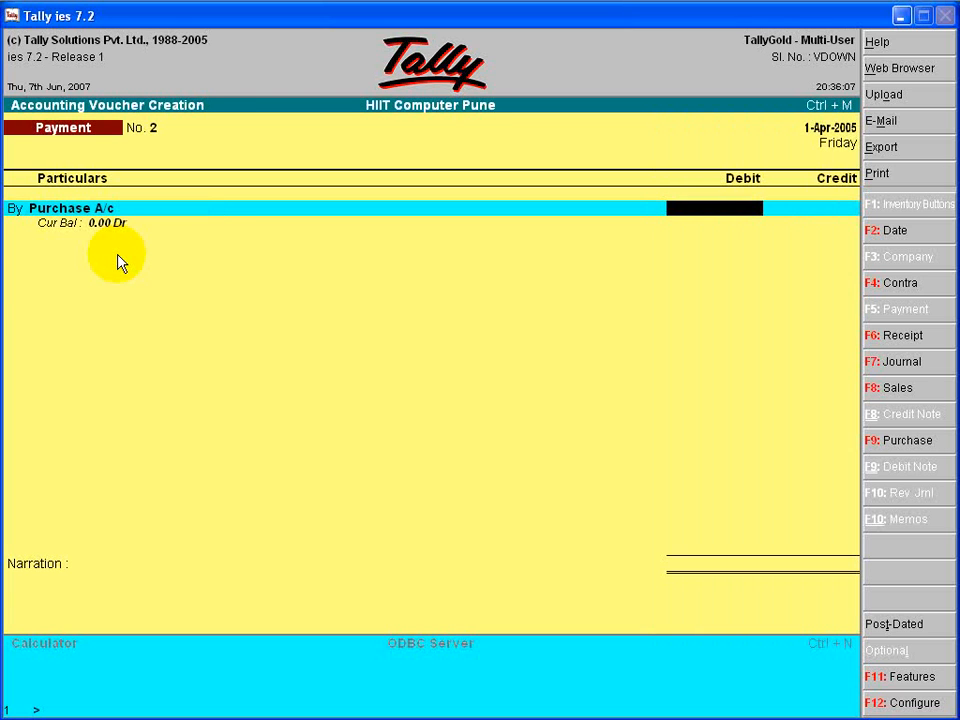
pyautogui.write('7000')
pyautogui.press('Return')
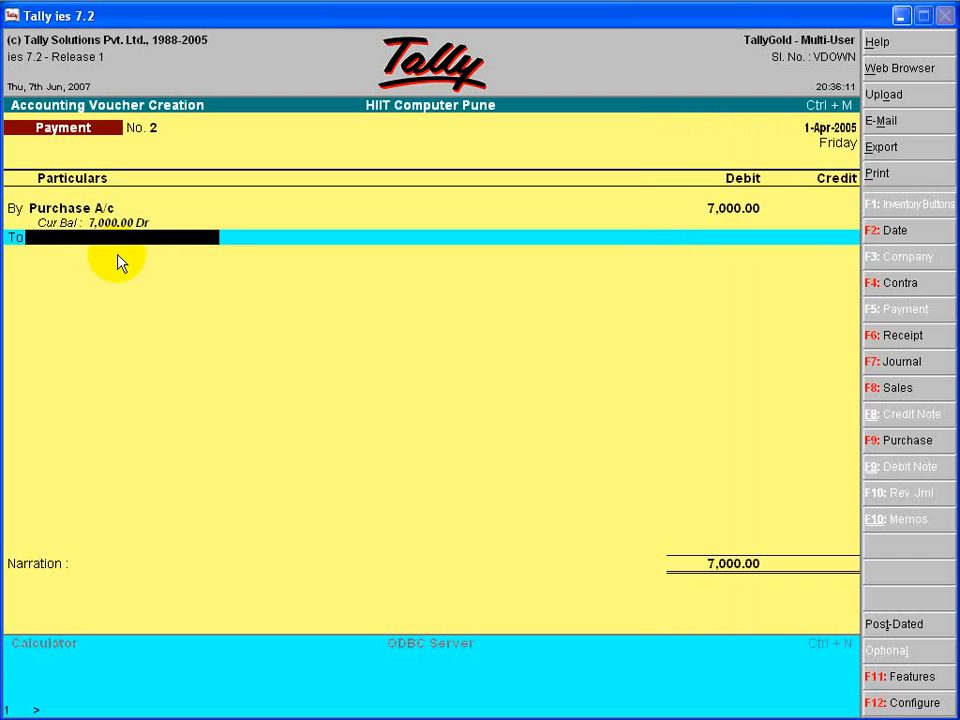
pyautogui.write('C')
pyautogui.press('Return')
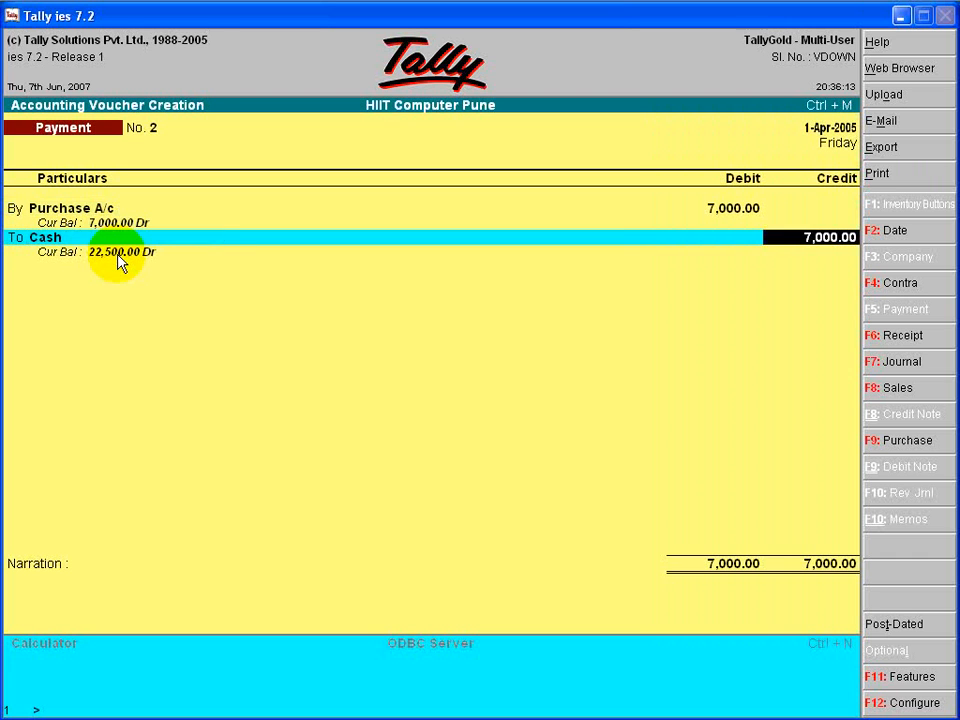
pyautogui.press('Return')
# - Enter the narration "being computer purchased" and accept the second payment voucher
pyautogui.write('be')
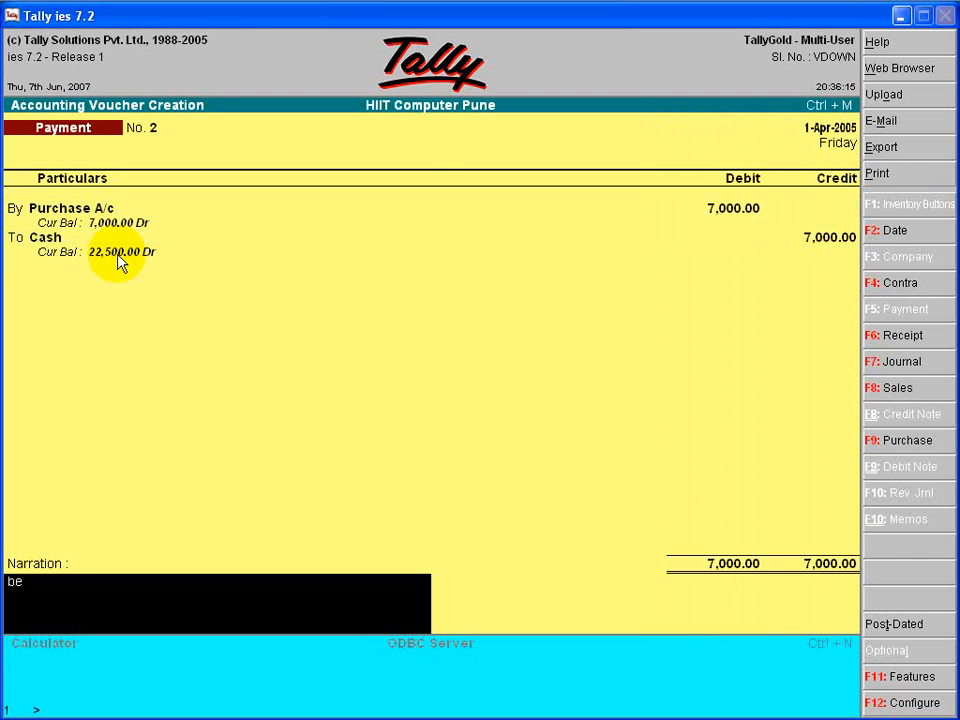
pyautogui.write('ing computer purchased')
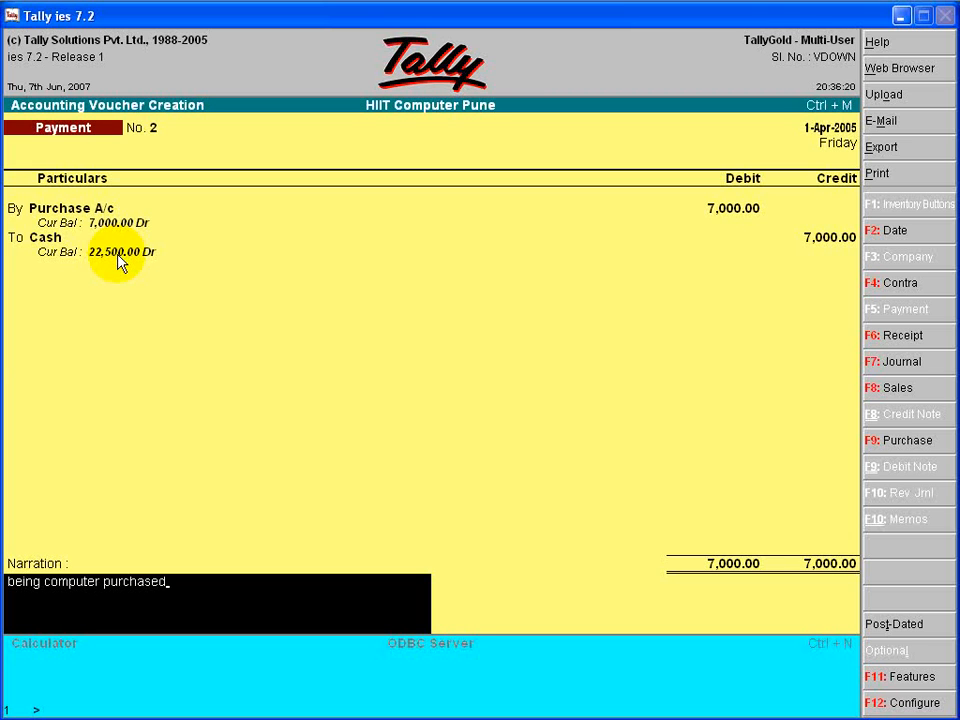
pyautogui.press('Return')
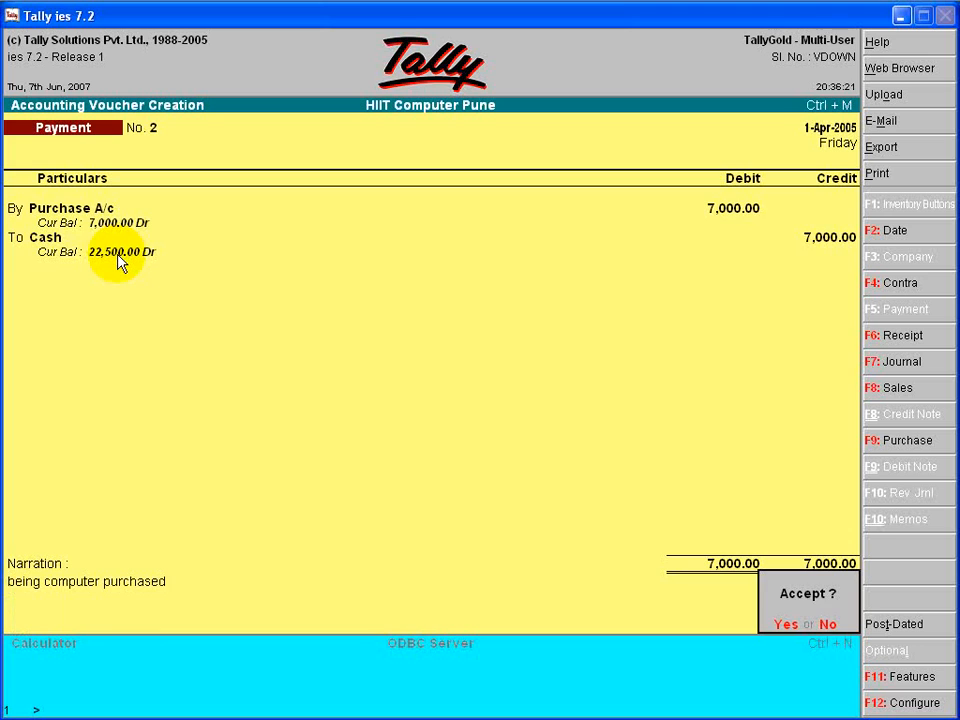
pyautogui.press('Return')
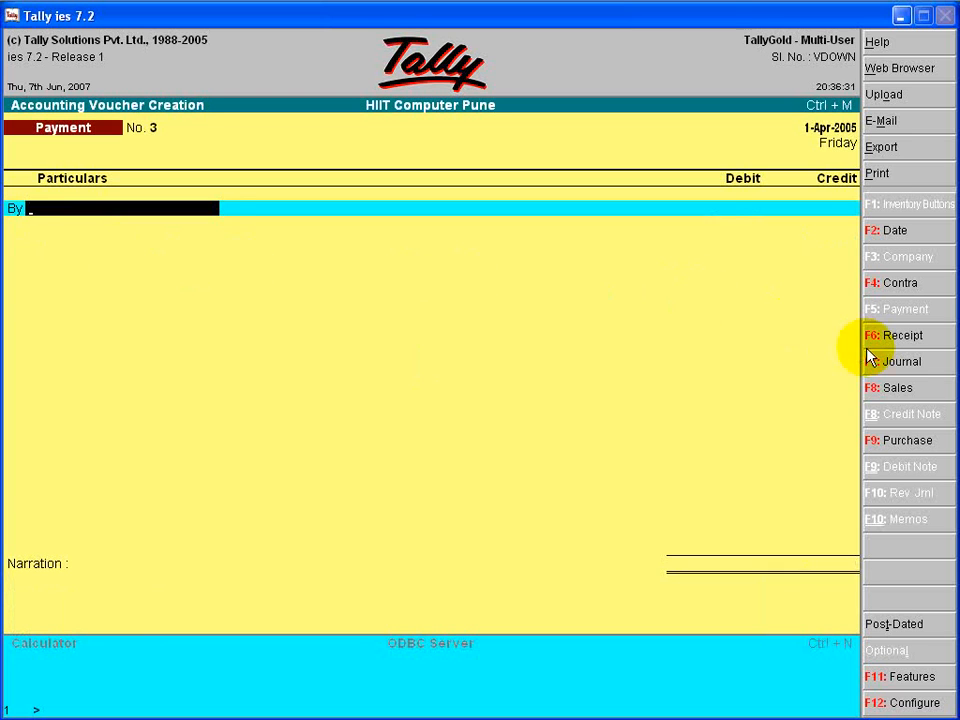
# - Start the third receipt voucher and credit Sales A/c with 10,000
pyautogui.click(902, 338)
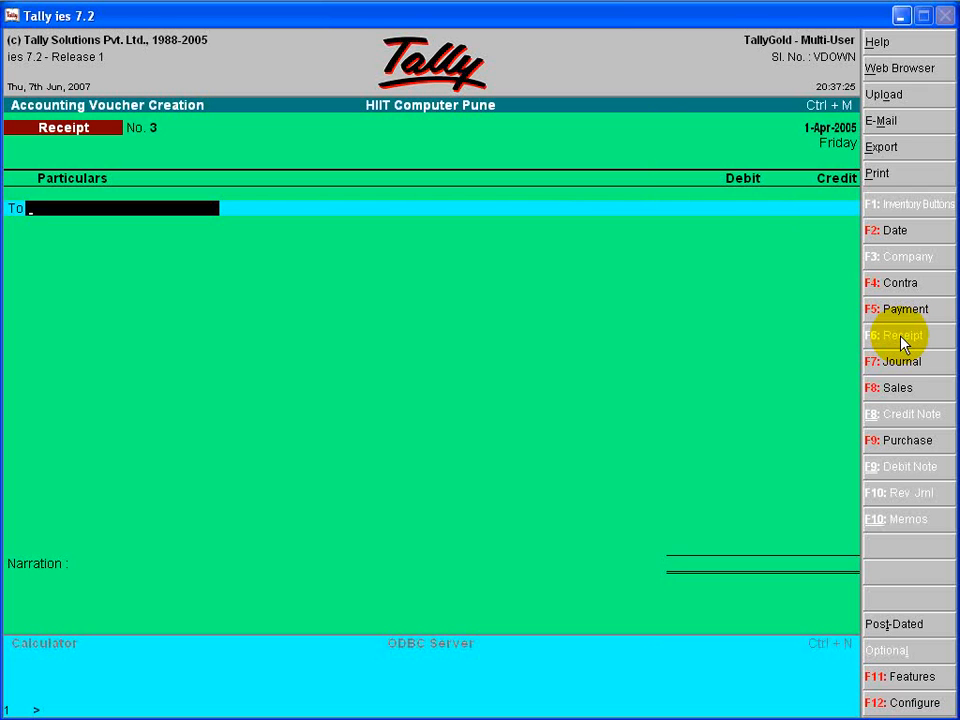
pyautogui.write('S')
pyautogui.press('Down')
pyautogui.press('Down')
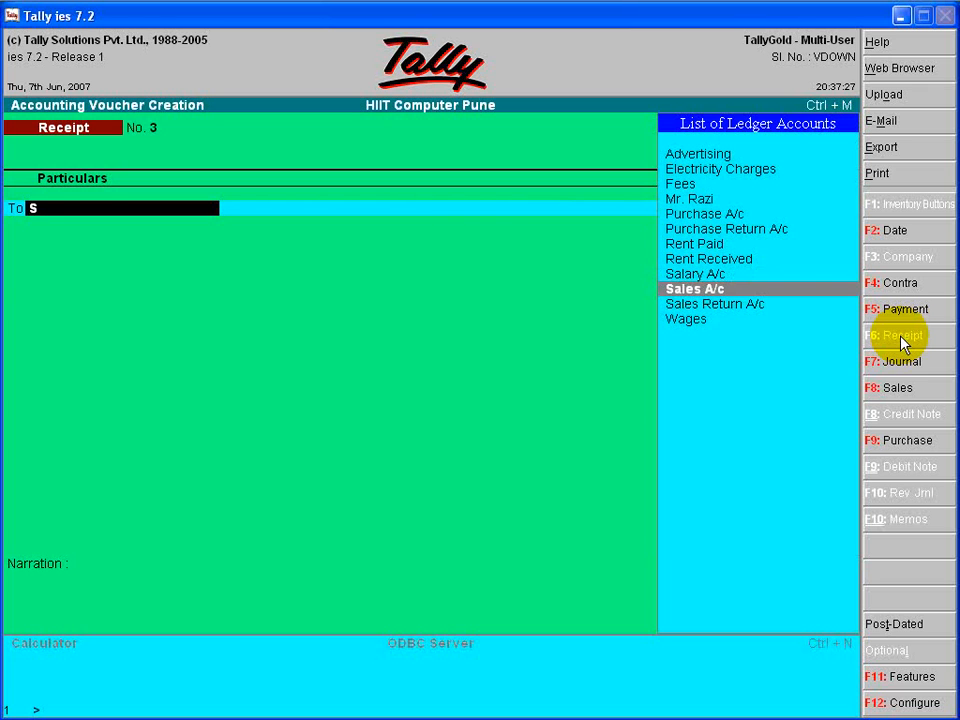
pyautogui.press('Return')
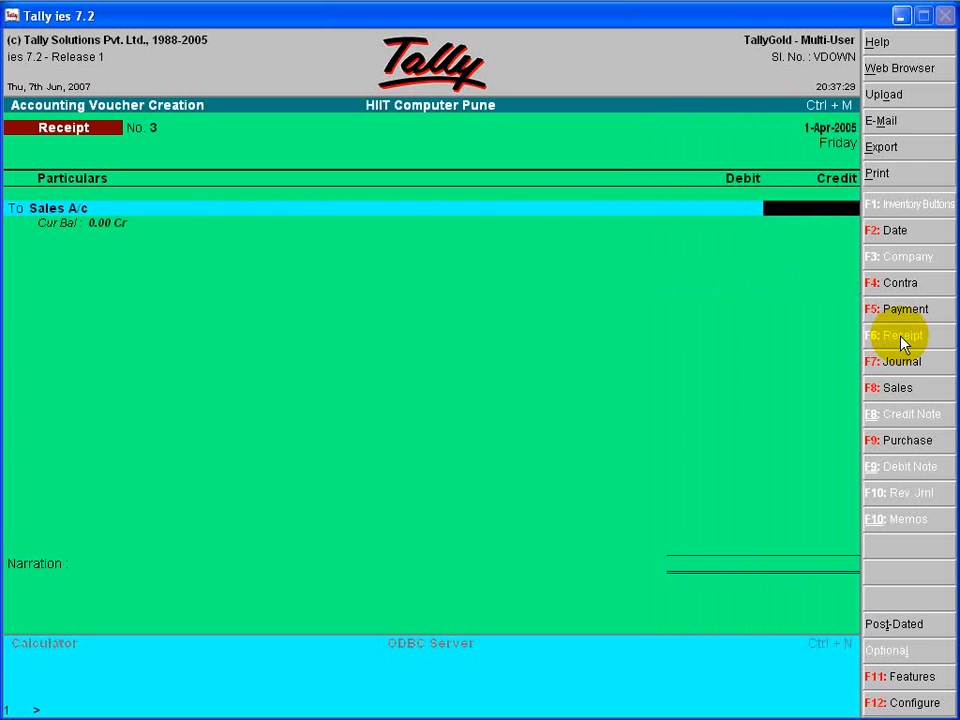
pyautogui.write('10000')
pyautogui.press('Return')
pyautogui.press('Return')
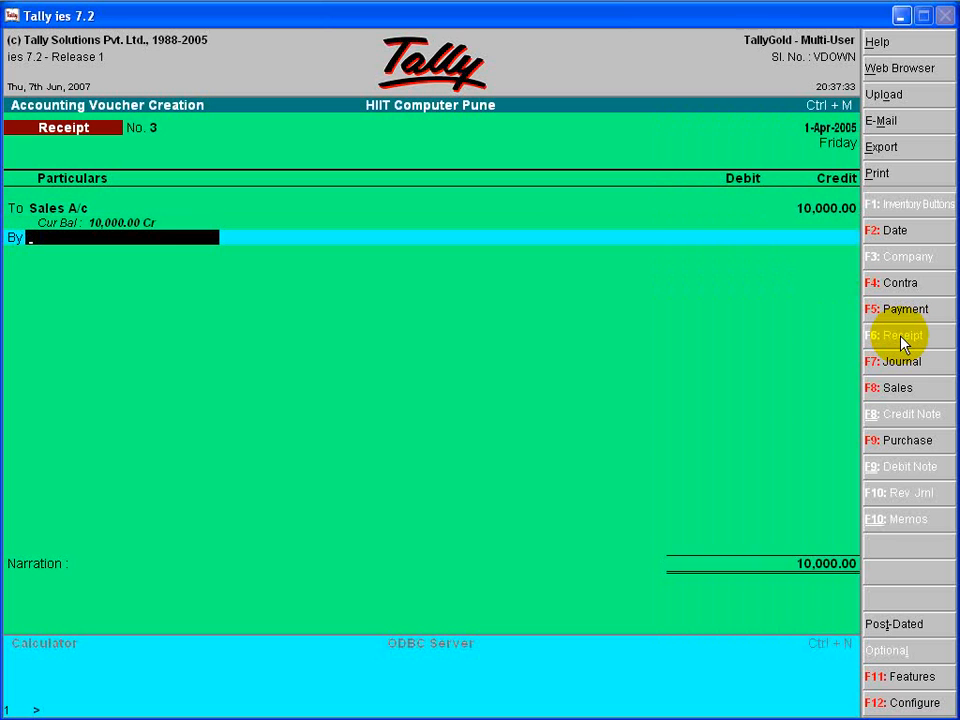
# - Debit Cash with the full sales amount and accept the receipt voucher with the narration left blank
pyautogui.write('C')
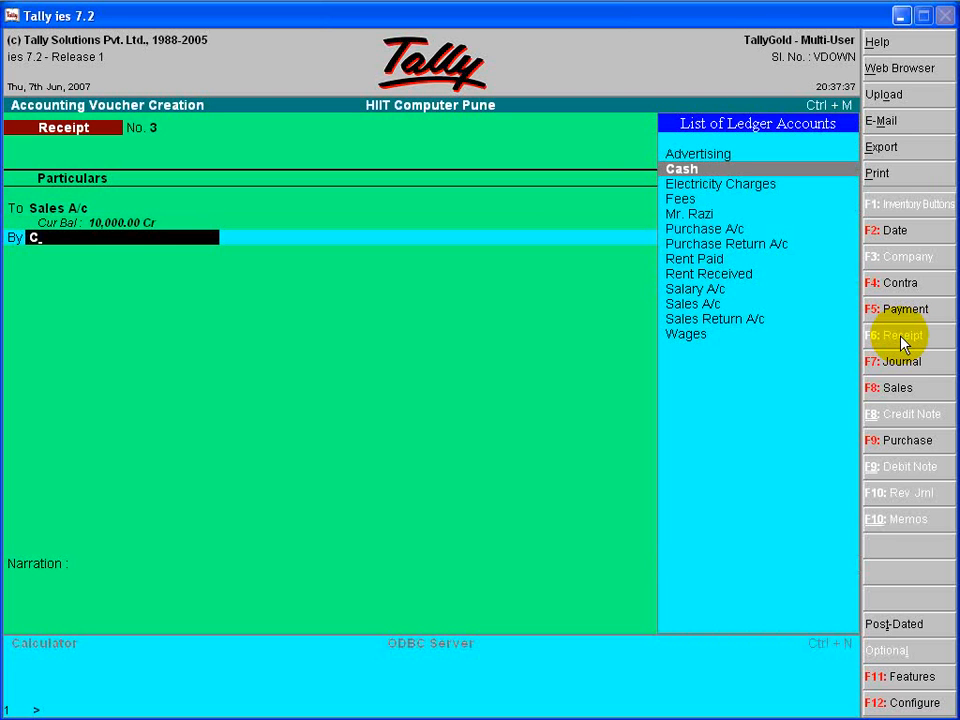
pyautogui.press('Return')
pyautogui.press('Return')
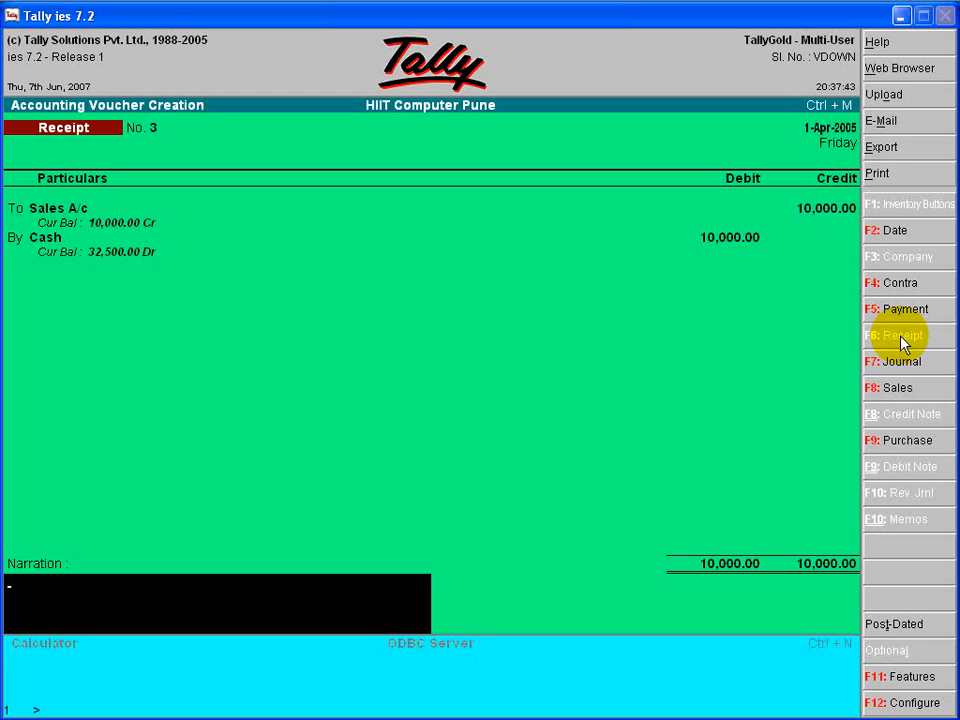
pyautogui.press('Return')
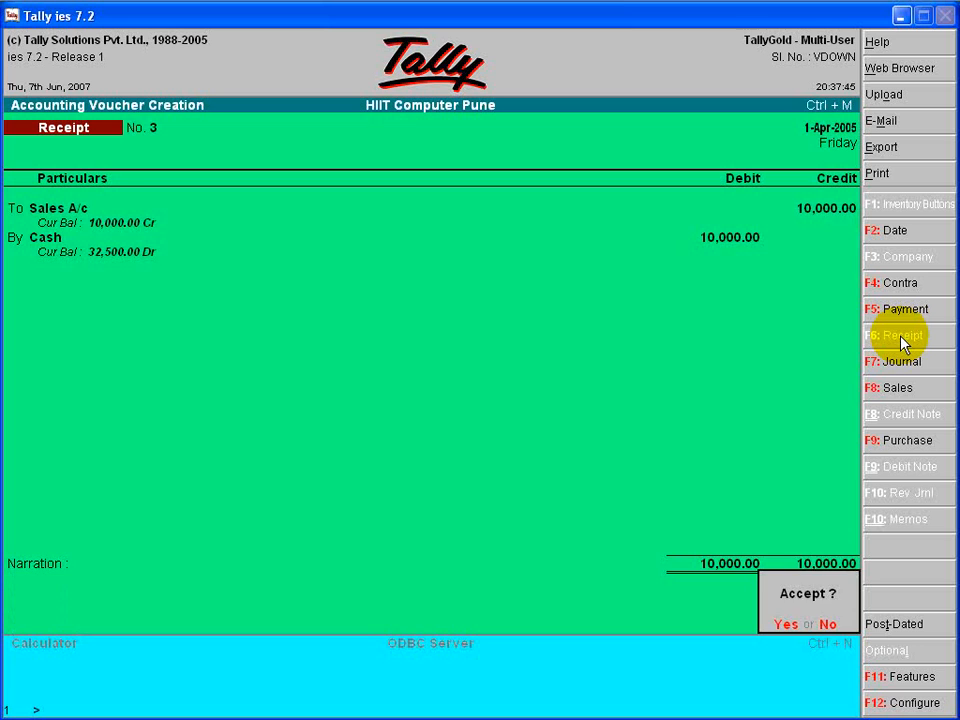
pyautogui.press('Return')
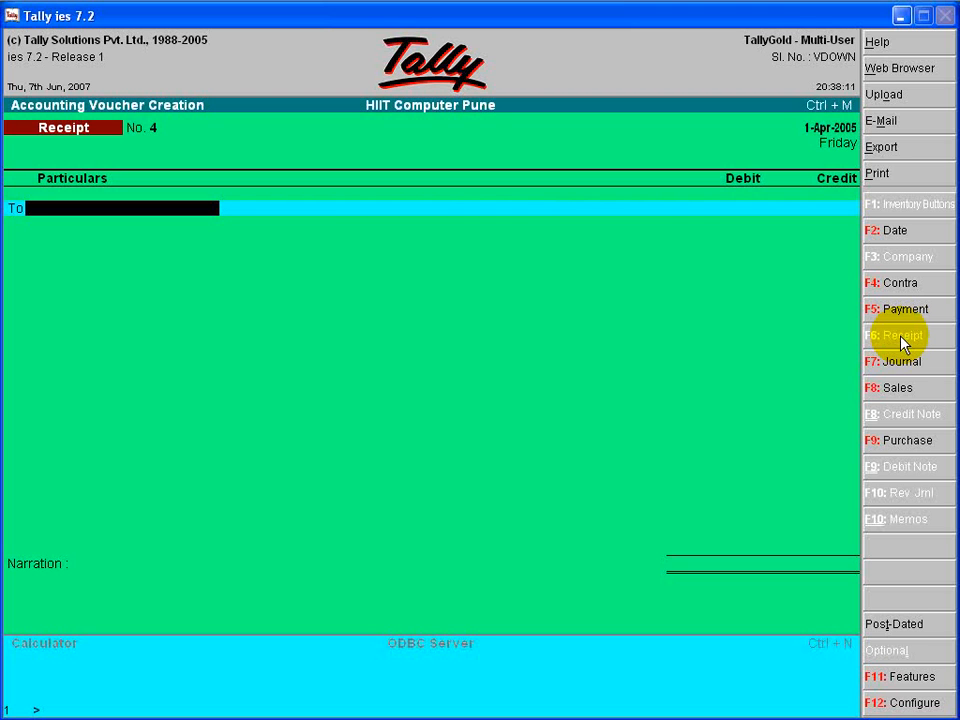
# - Leave voucher creation and open the company's Profit & Loss A/c report
pyautogui.press('Escape')
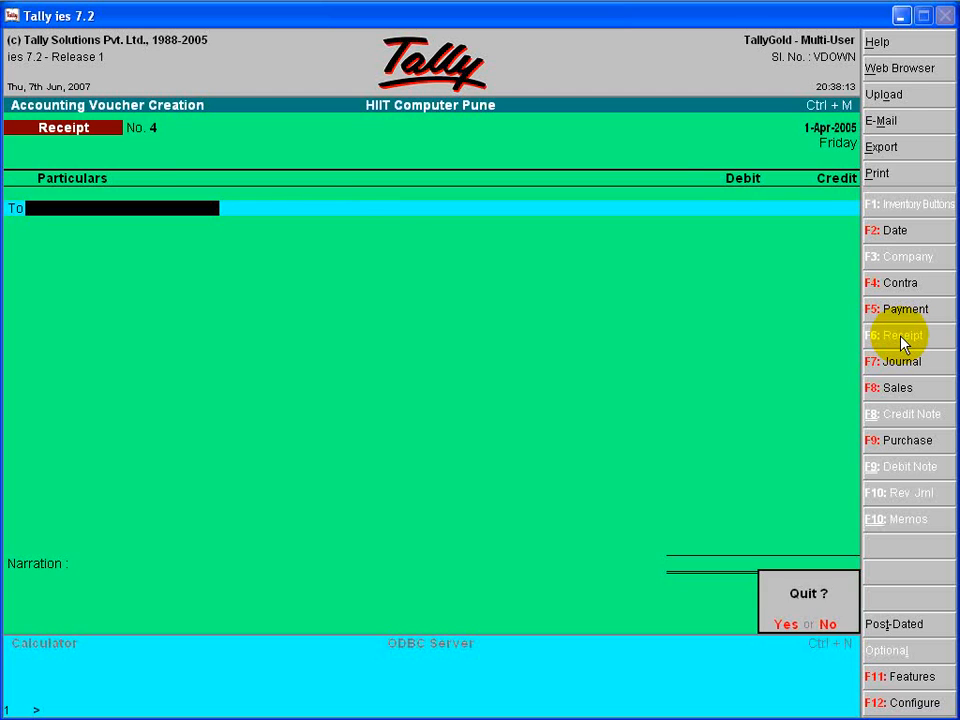
pyautogui.press('Return')
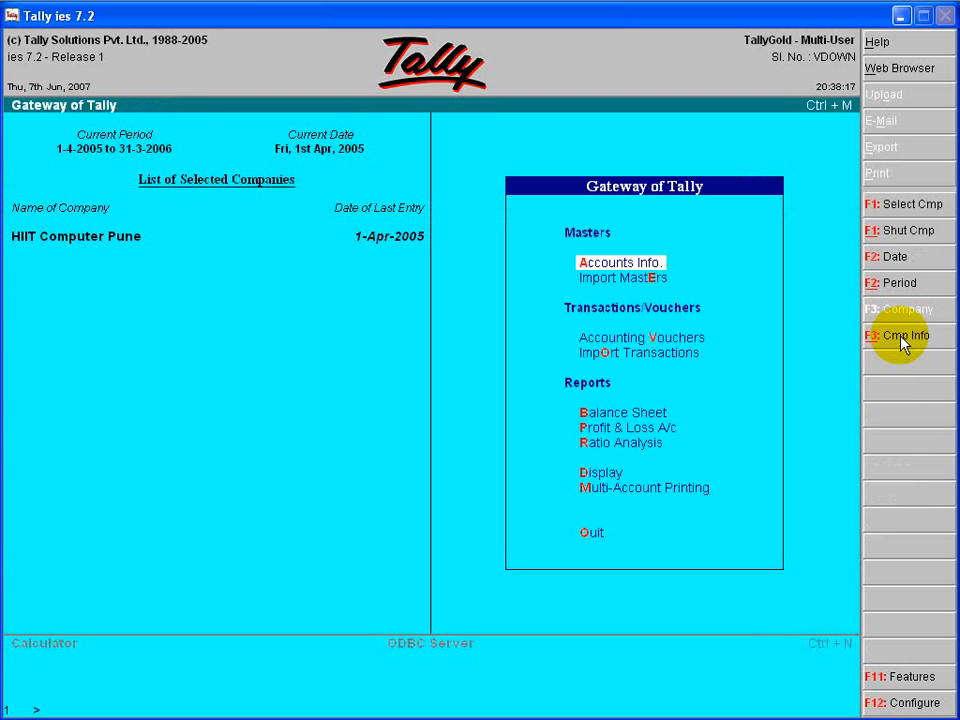
pyautogui.press('Down')
pyautogui.press('Down')
pyautogui.press('Down')
pyautogui.press('Up')
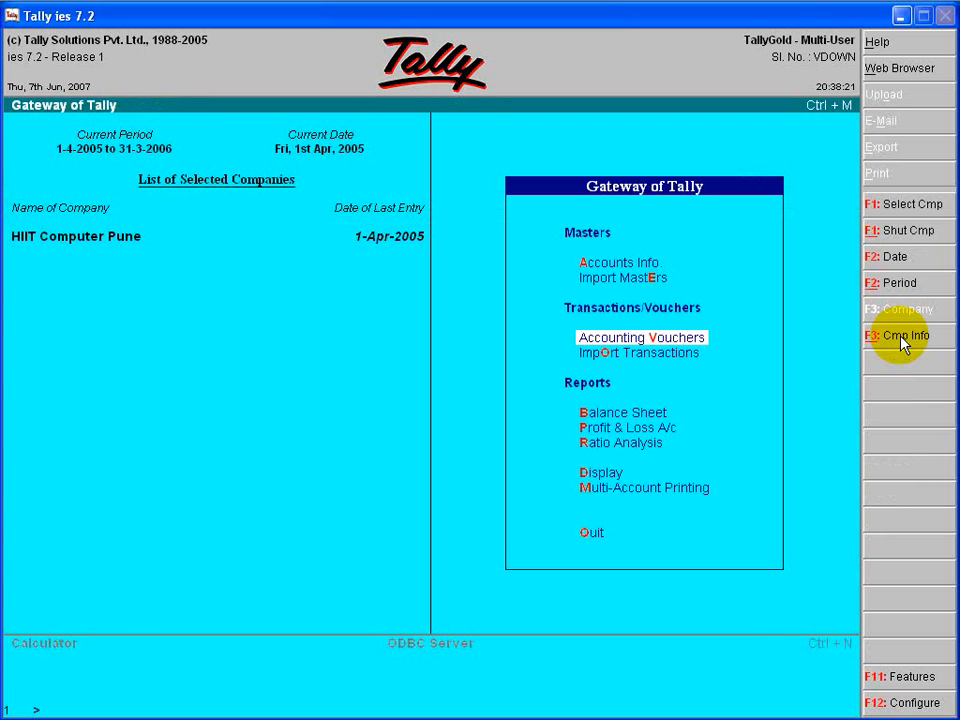
pyautogui.press('Down')
pyautogui.press('Down')
pyautogui.press('Down')
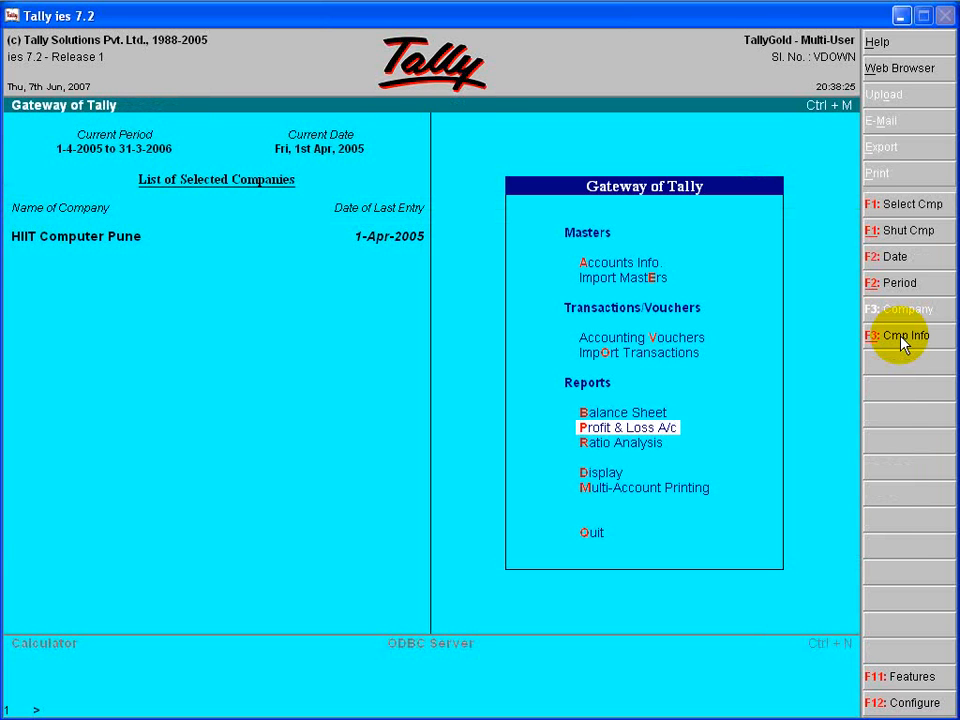
pyautogui.press('Return')
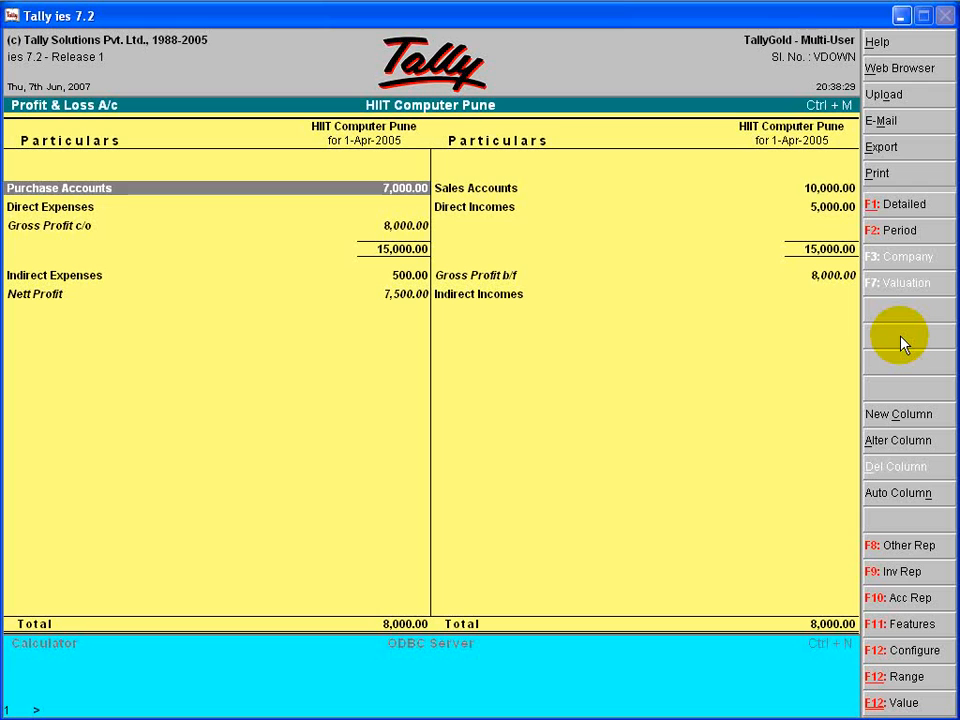
# - Compare the expense and income sides of the Profit & Loss A/c, from purchase and sales accounts down to nett profit
pyautogui.press('Right')
pyautogui.press('Left')
pyautogui.press('Right')
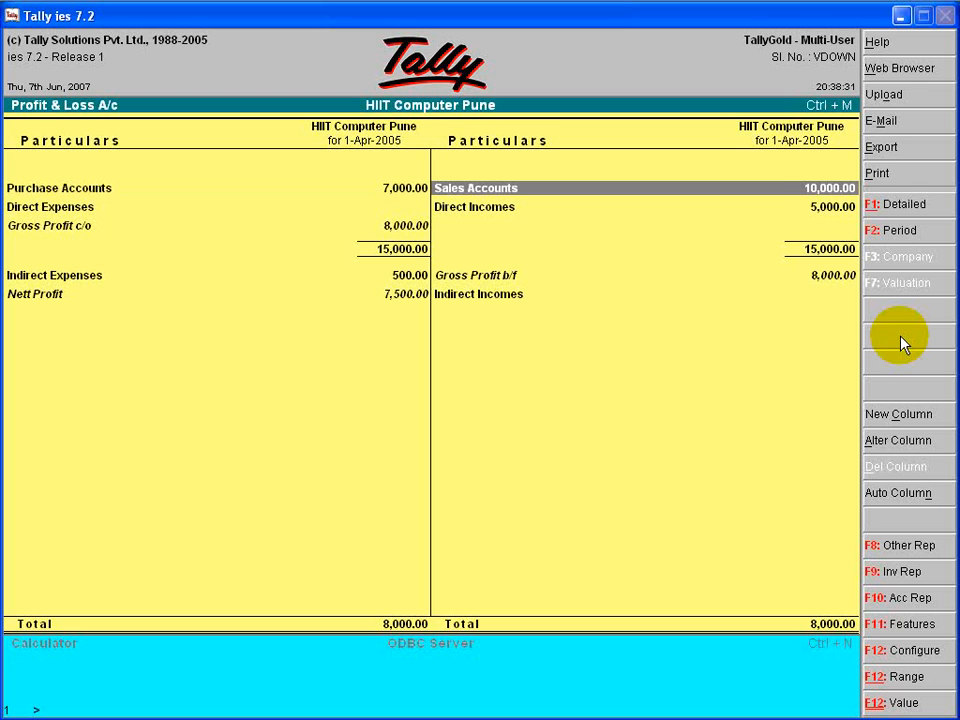
pyautogui.press('Down')
pyautogui.press('Down')
pyautogui.press('Left')
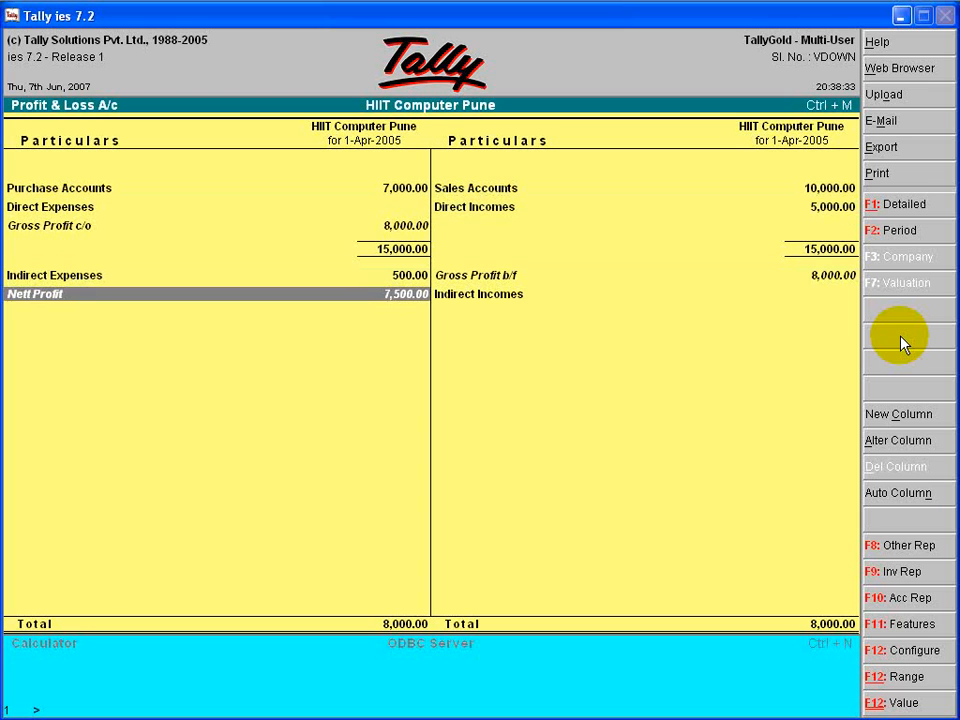
pyautogui.press('Right')
pyautogui.press('Up')
pyautogui.press('Up')
pyautogui.press('Left')
pyautogui.press('Right')
pyautogui.press('Left')
pyautogui.press('Right')
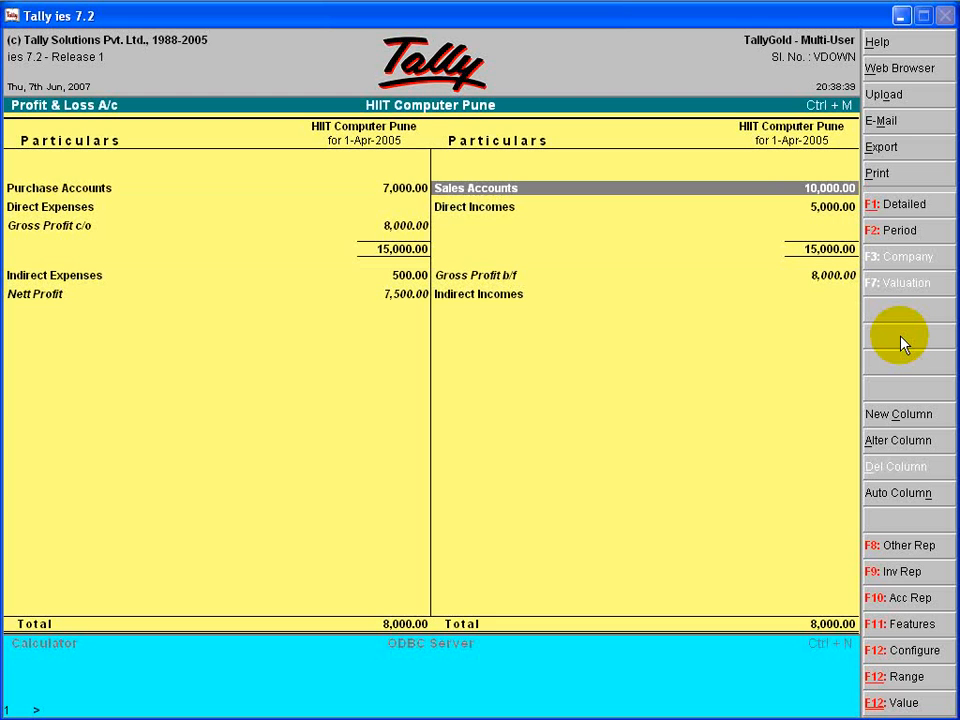
# - Examine direct expenses, the gross profit carried over and brought forward, indirect expenses and indirect incomes in the Profit & Loss A/c
pyautogui.press('Left')
pyautogui.press('Down')
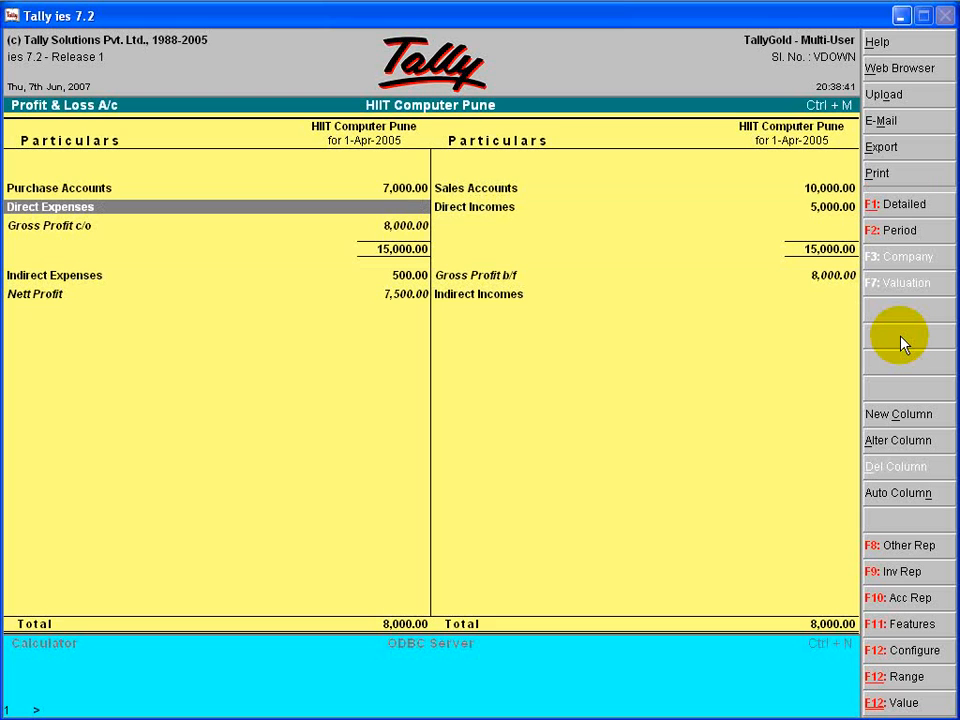
pyautogui.press('Down')
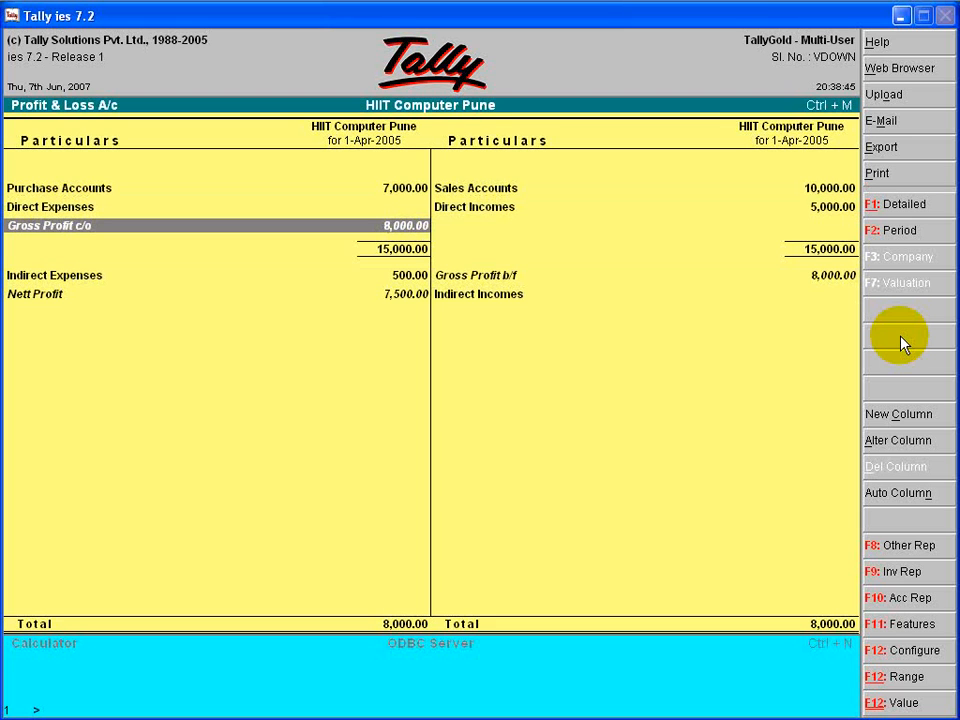
pyautogui.press('Right')
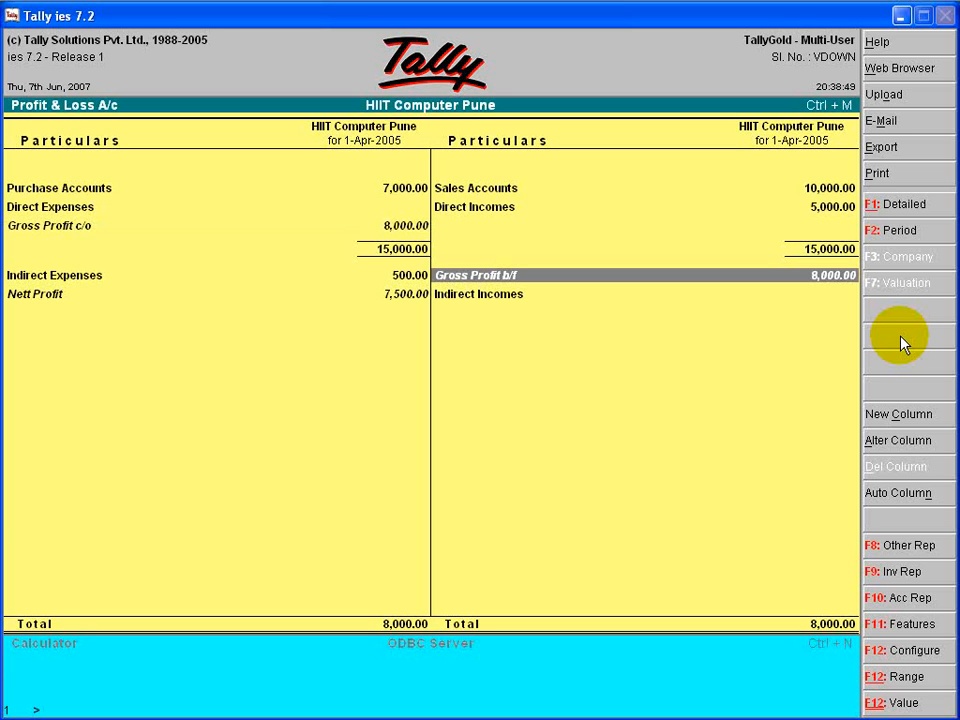
pyautogui.press('Left')
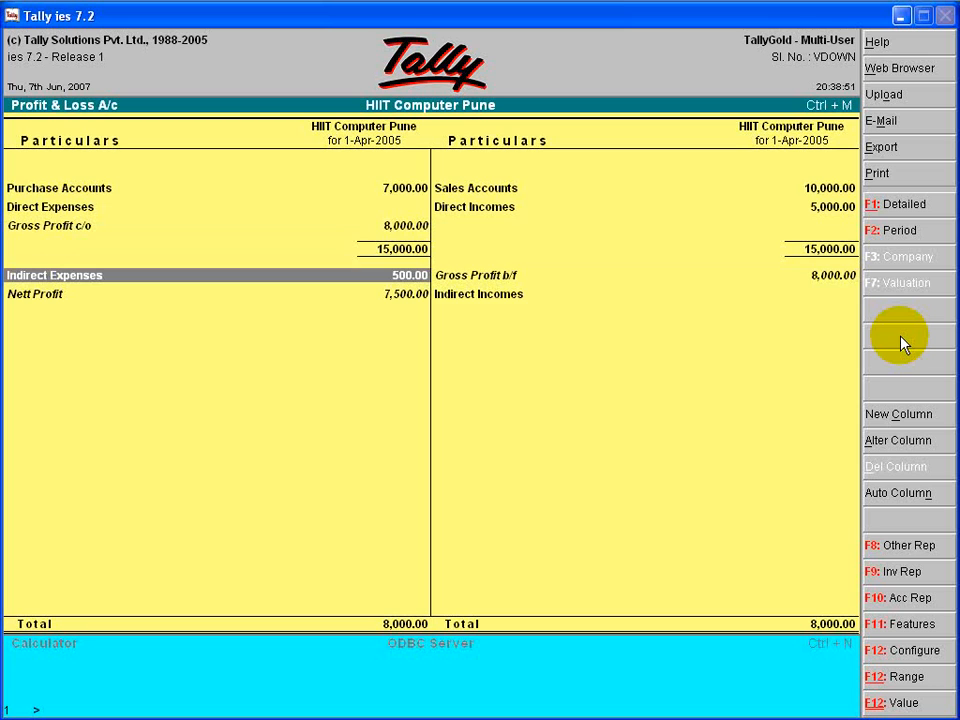
pyautogui.press('Right')
pyautogui.press('Down')
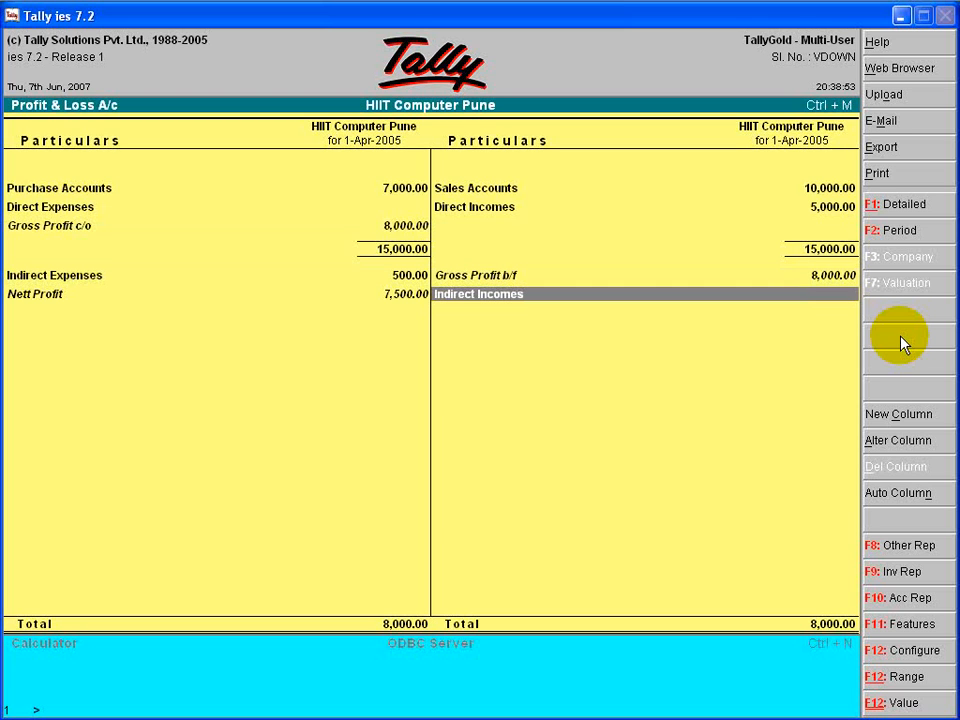
pyautogui.press('Up')
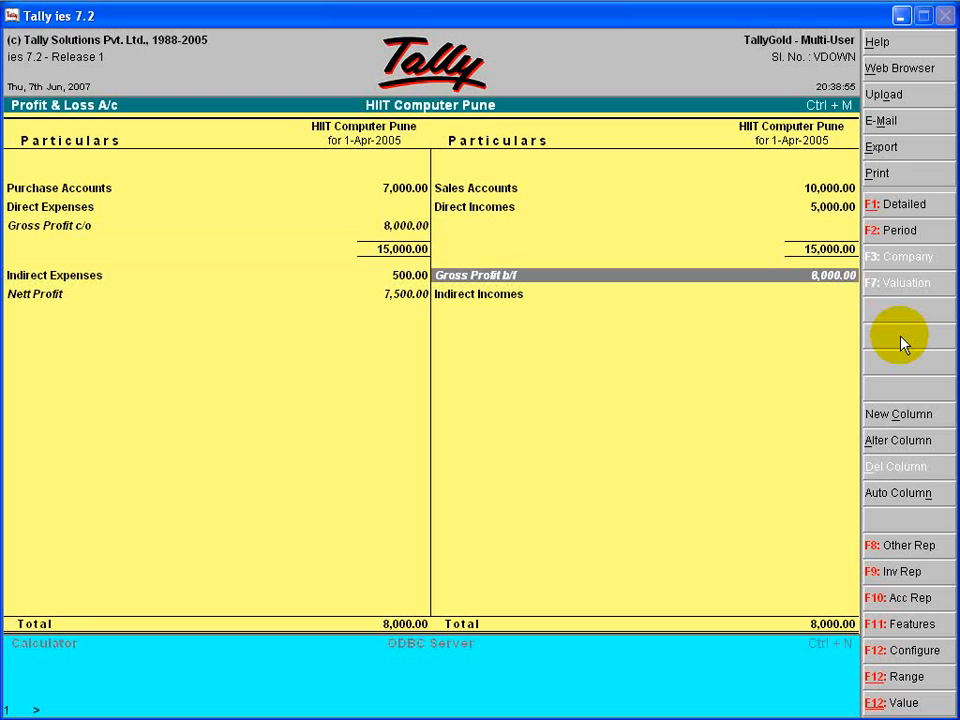
pyautogui.press('Down')
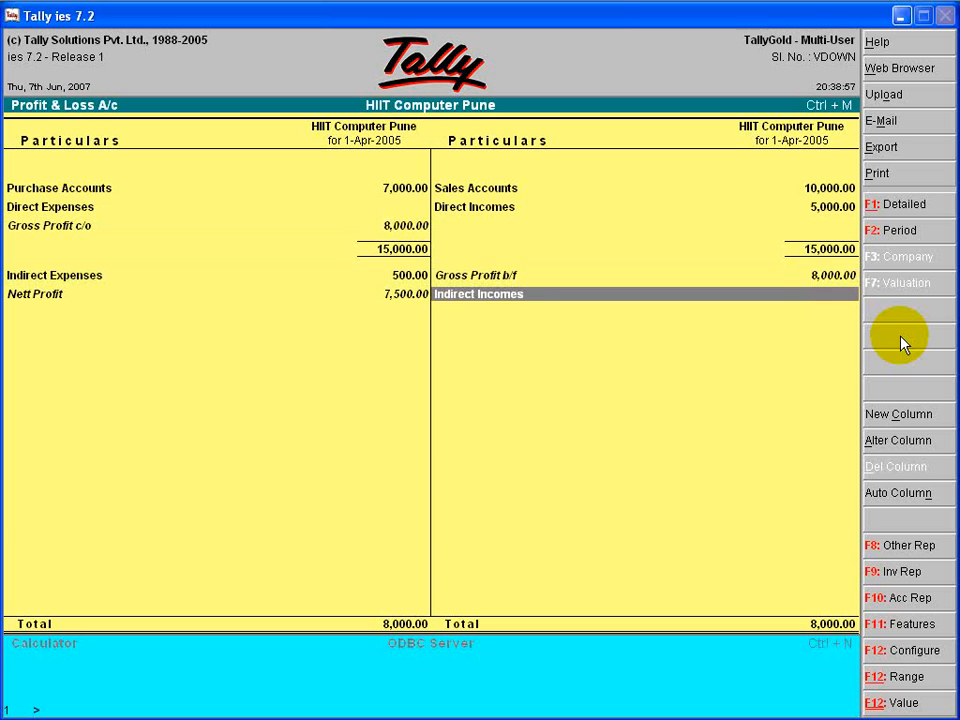
# - View the Sales Accounts group summary and the Sales A/c monthly summary, and return to the Profit & Loss A/c
pyautogui.press('Up')
pyautogui.press('Up')
pyautogui.press('Up')
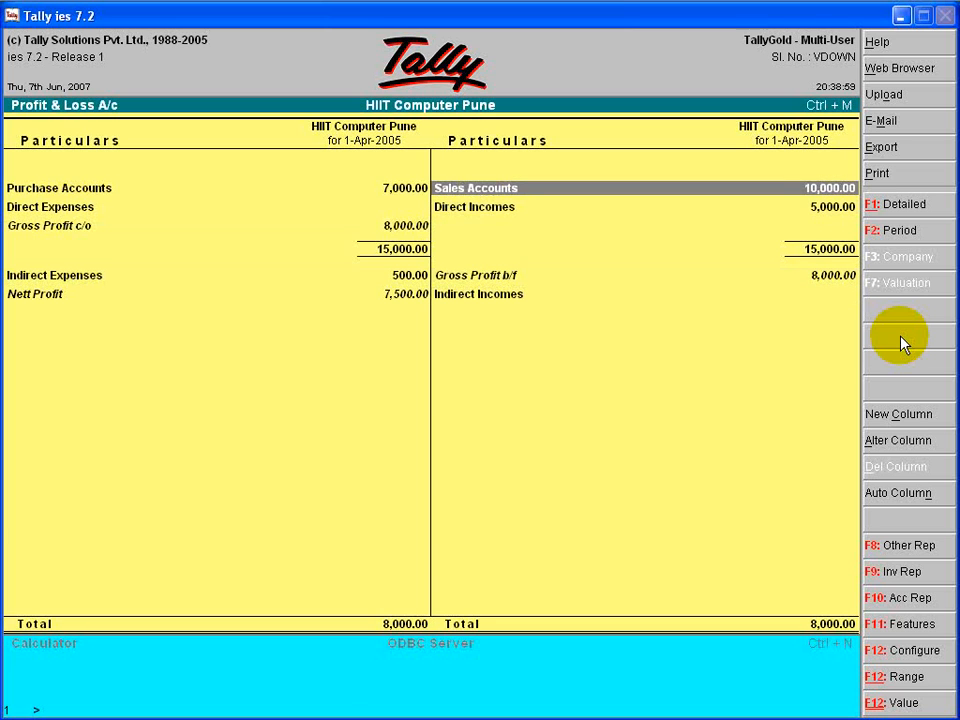
pyautogui.press('Left')
pyautogui.press('Down')
pyautogui.press('Right')
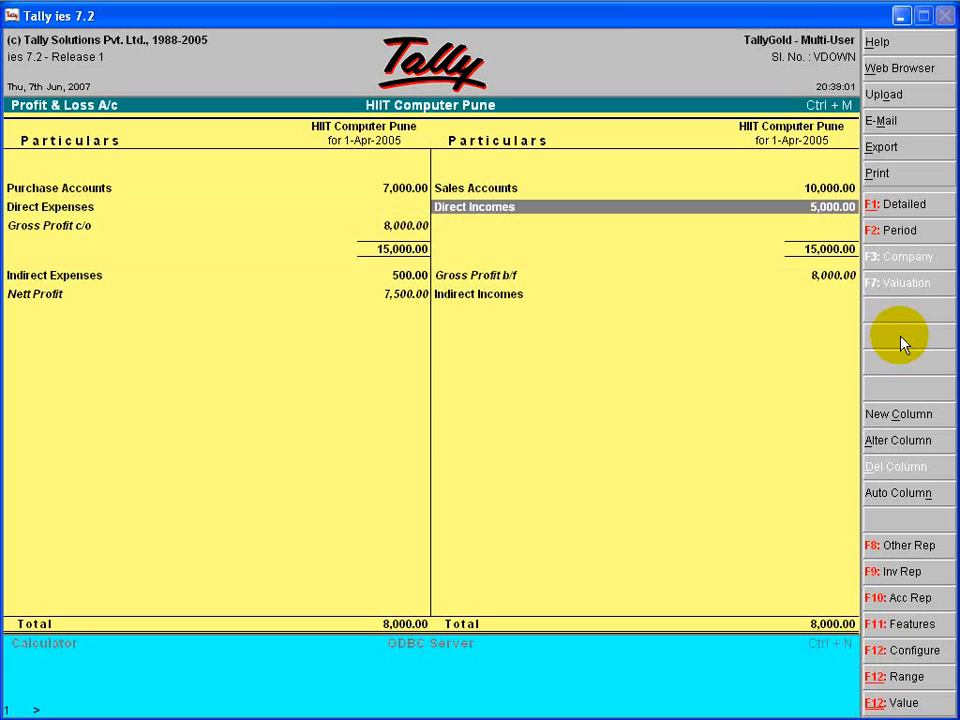
pyautogui.press('Up')
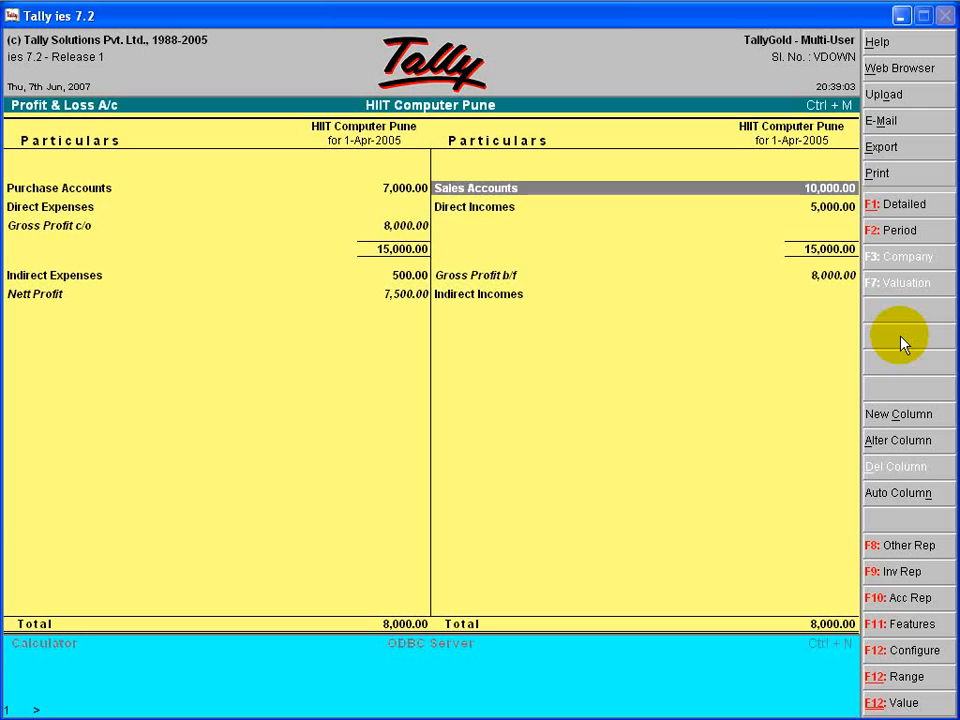
pyautogui.press('Return')
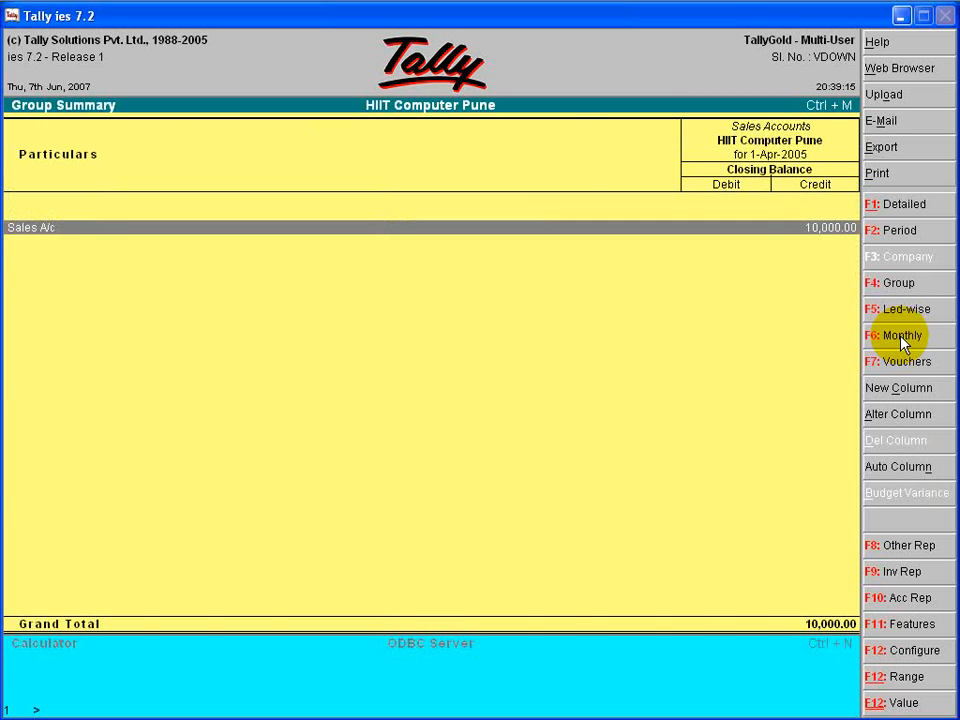
pyautogui.click(902, 338)
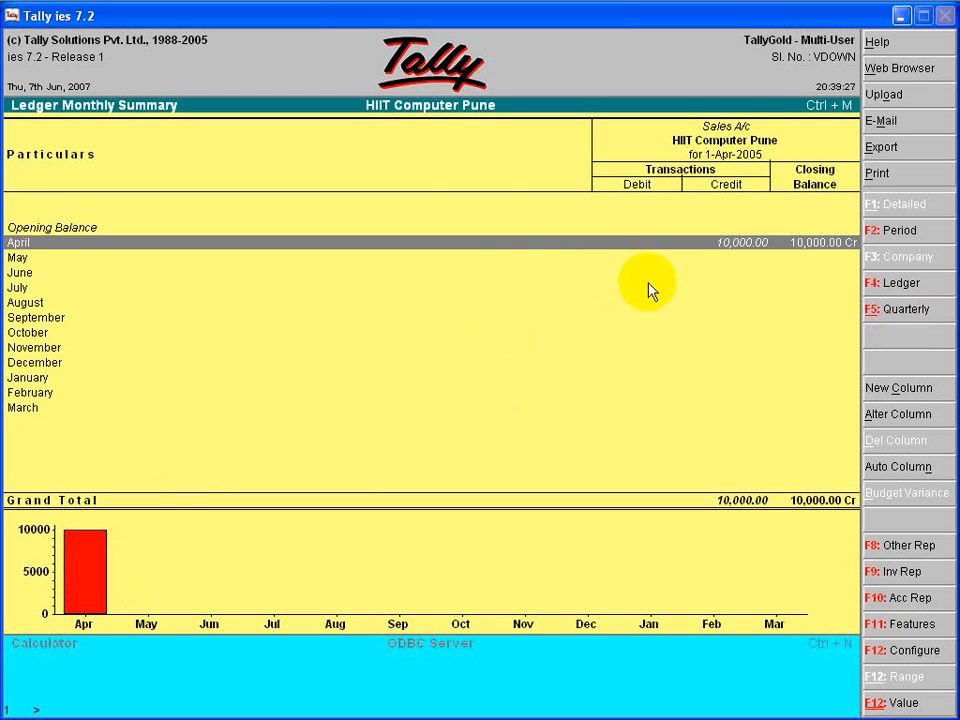
pyautogui.press('Escape')
pyautogui.press('Escape')
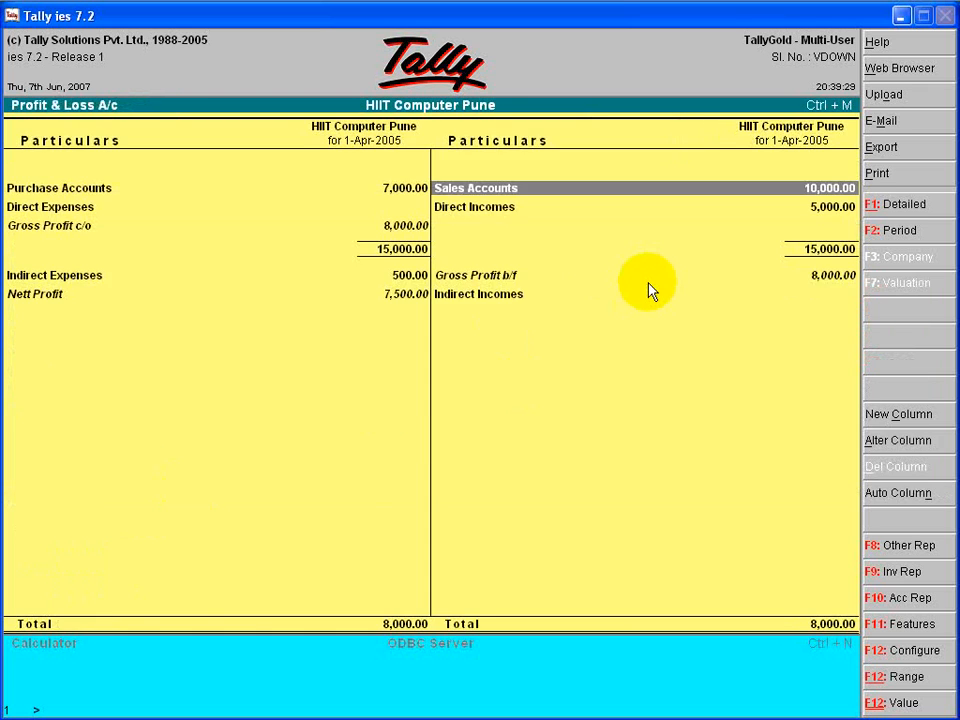
# - Review the expense side of the Profit & Loss A/c and open the Indirect Expenses group summary
pyautogui.press('Left')
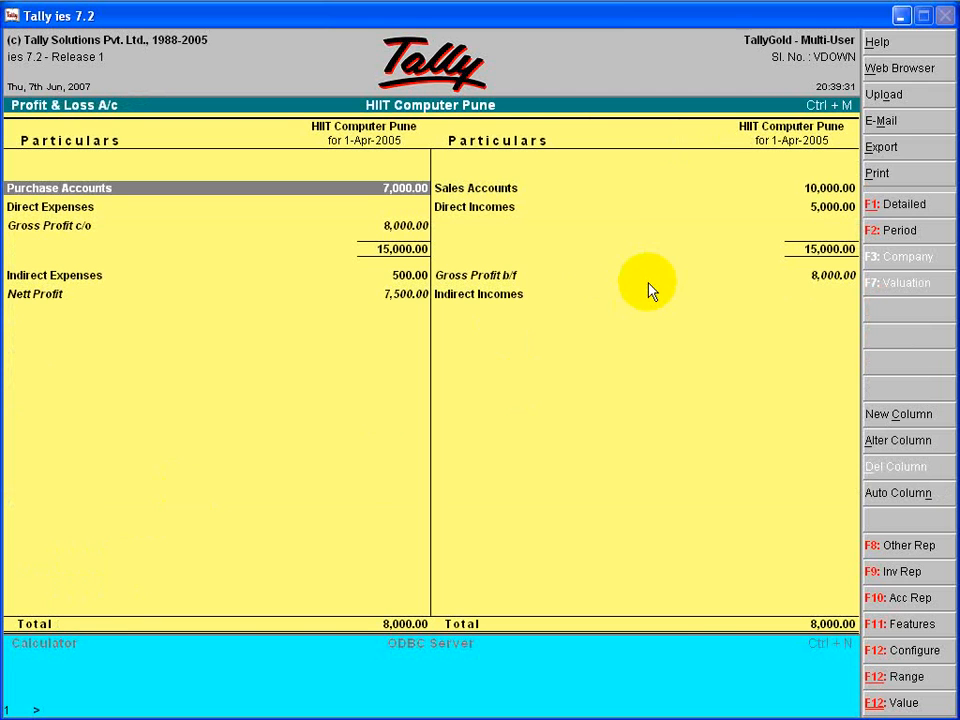
pyautogui.press('Down')
pyautogui.press('Down')
pyautogui.press('Down')
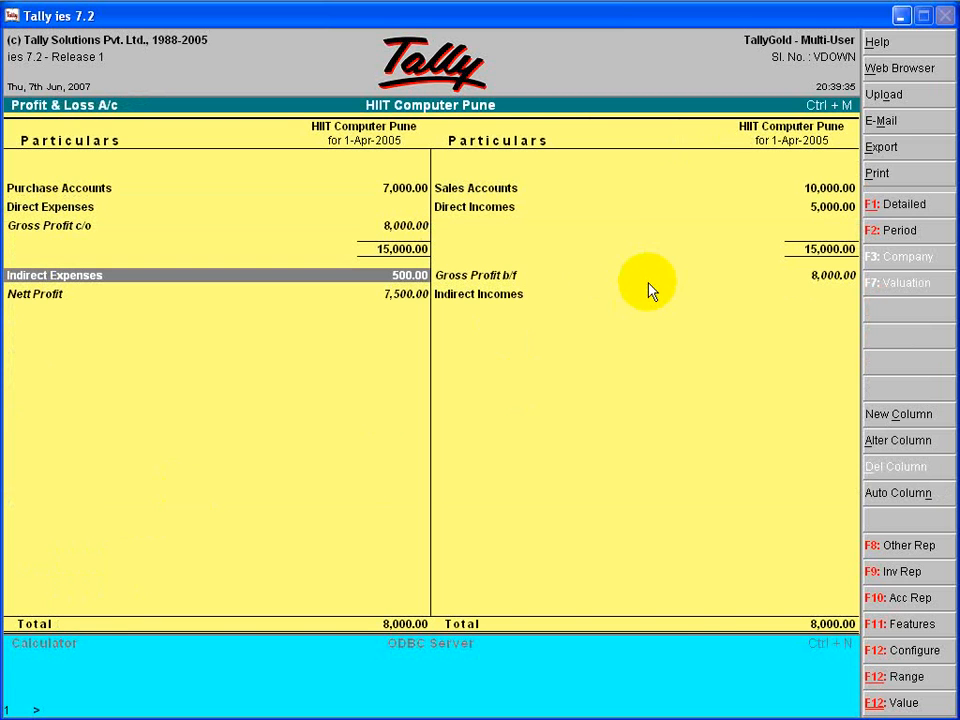
pyautogui.press('Up')
pyautogui.press('Up')
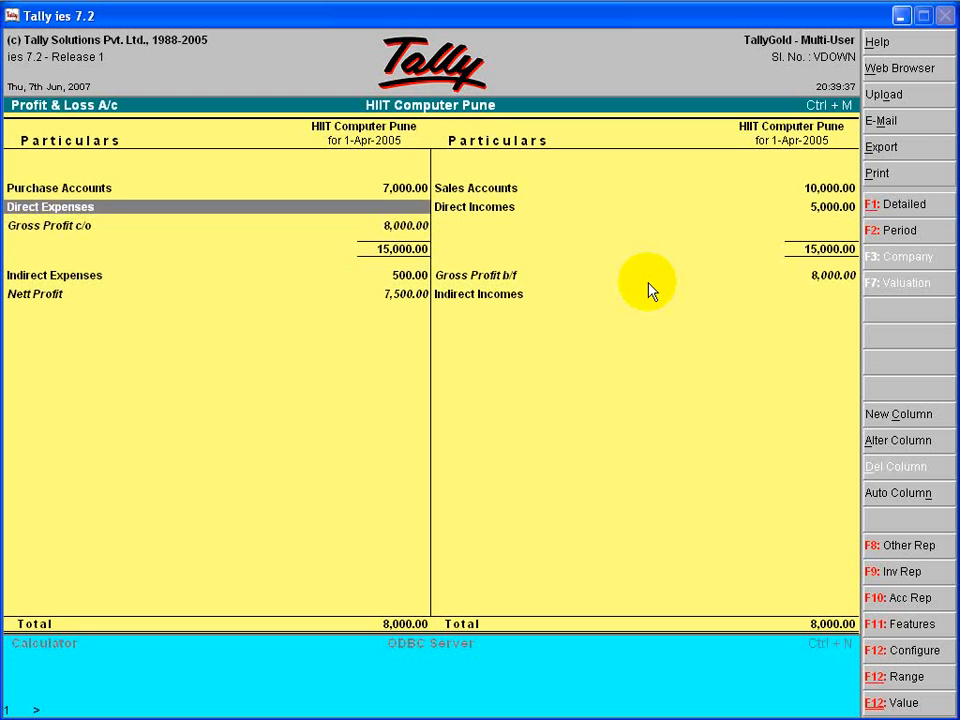
pyautogui.press('Up')
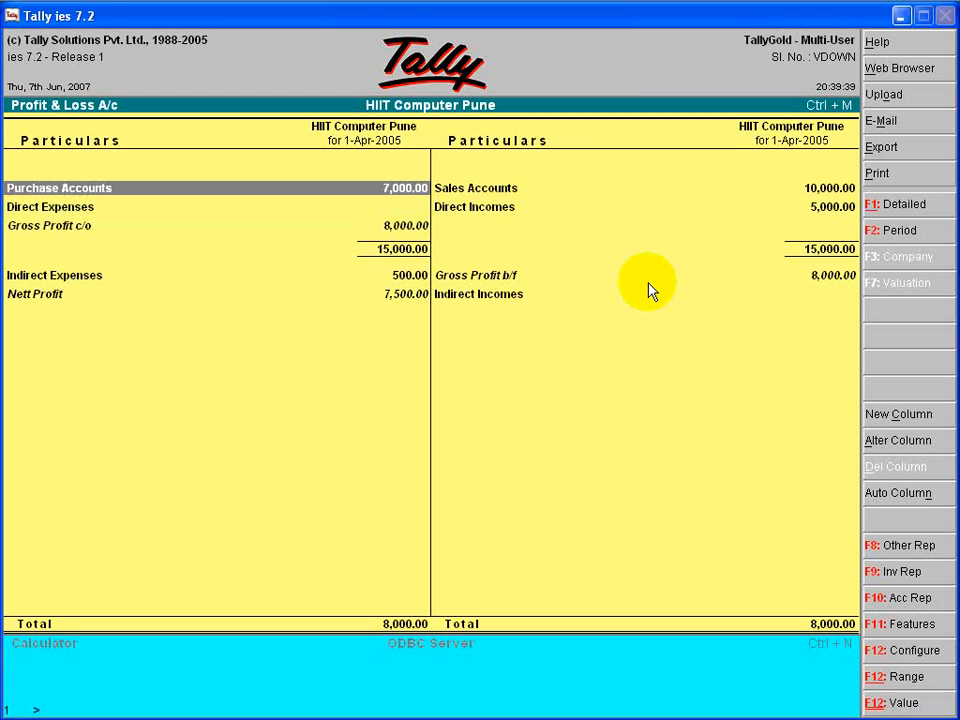
pyautogui.press('Down')
pyautogui.press('Down')
pyautogui.press('Down')
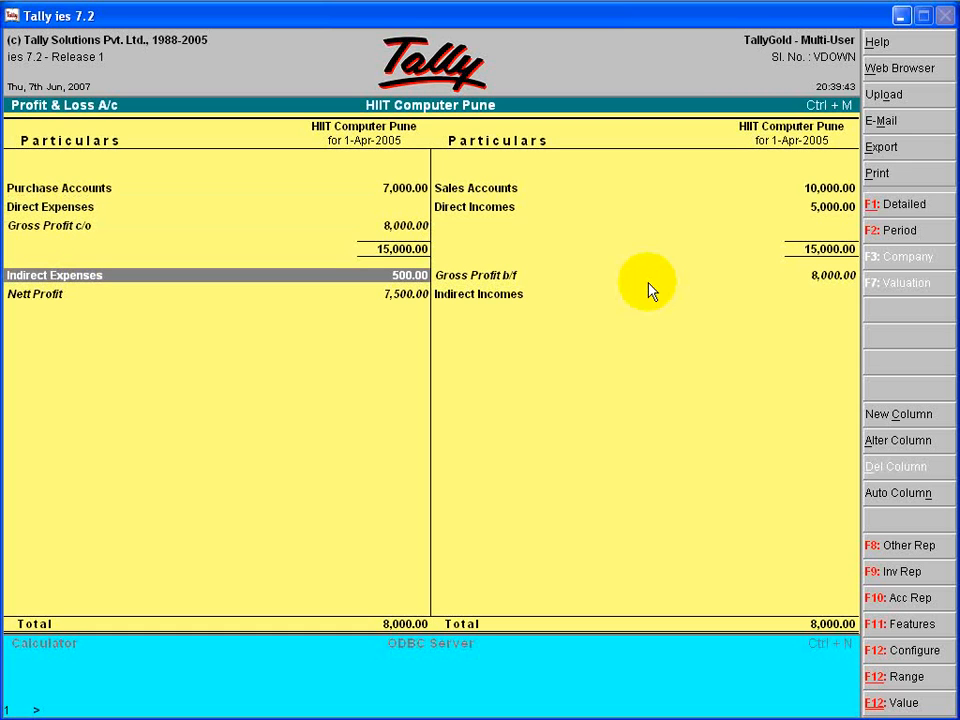
pyautogui.press('Return')
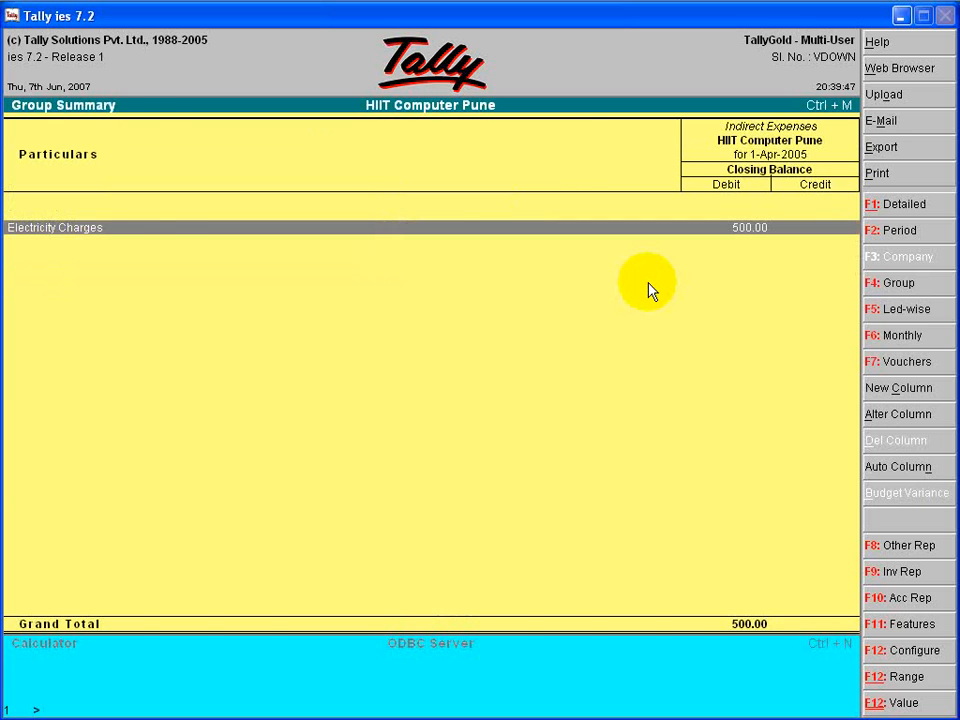
# - Open the April vouchers of the Electricity Charges ledger, request deletion of the Cash payment voucher and decline it
pyautogui.press('Return')
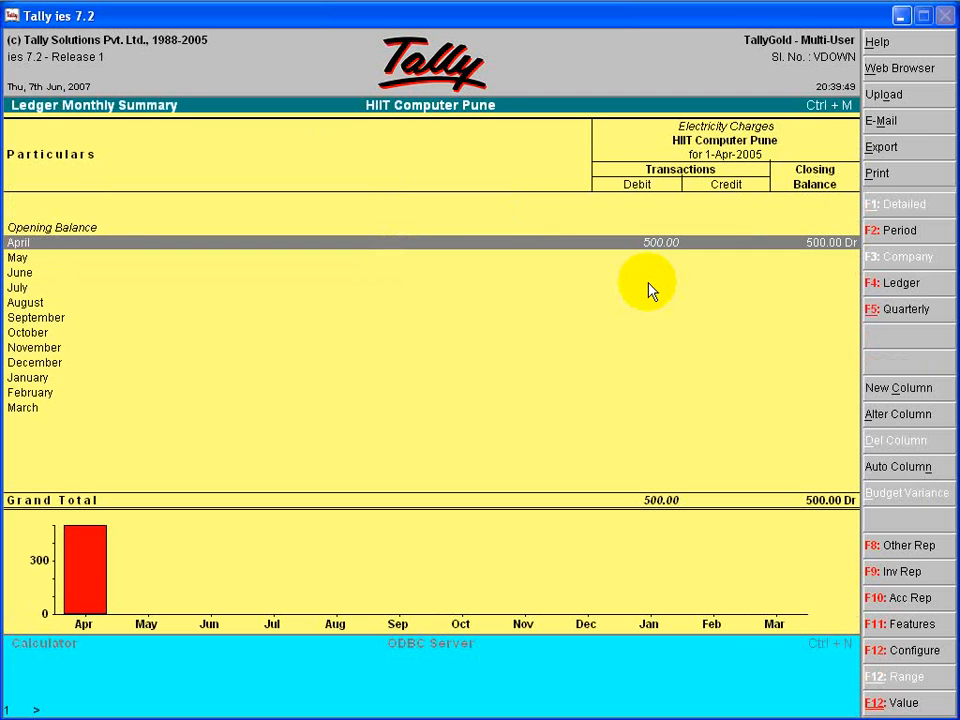
pyautogui.press('Return')
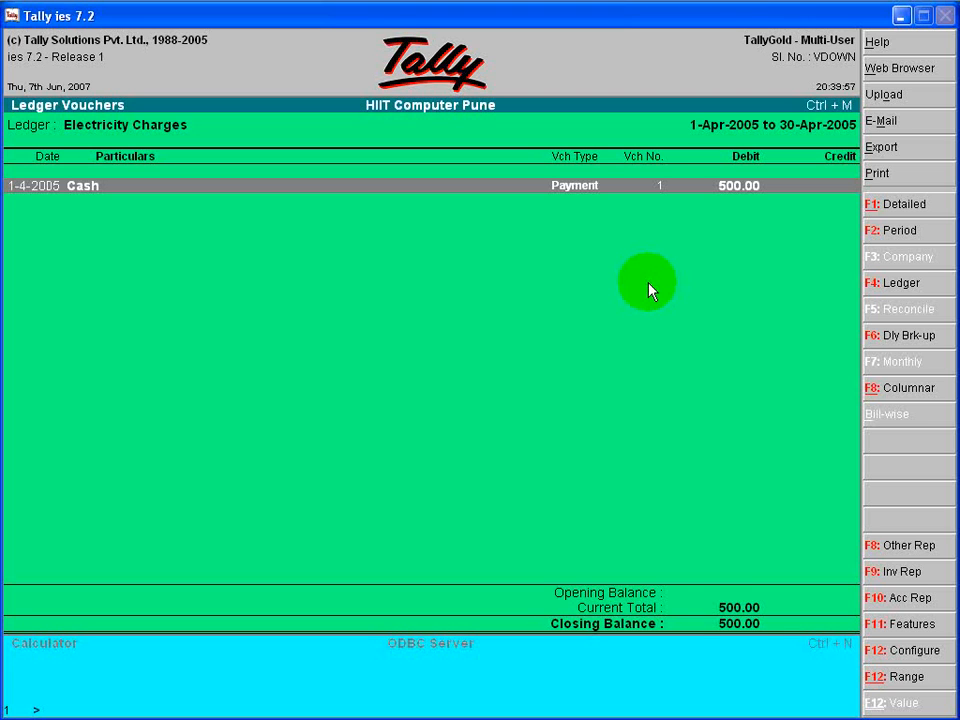
pyautogui.hotkey('alt', 'd')
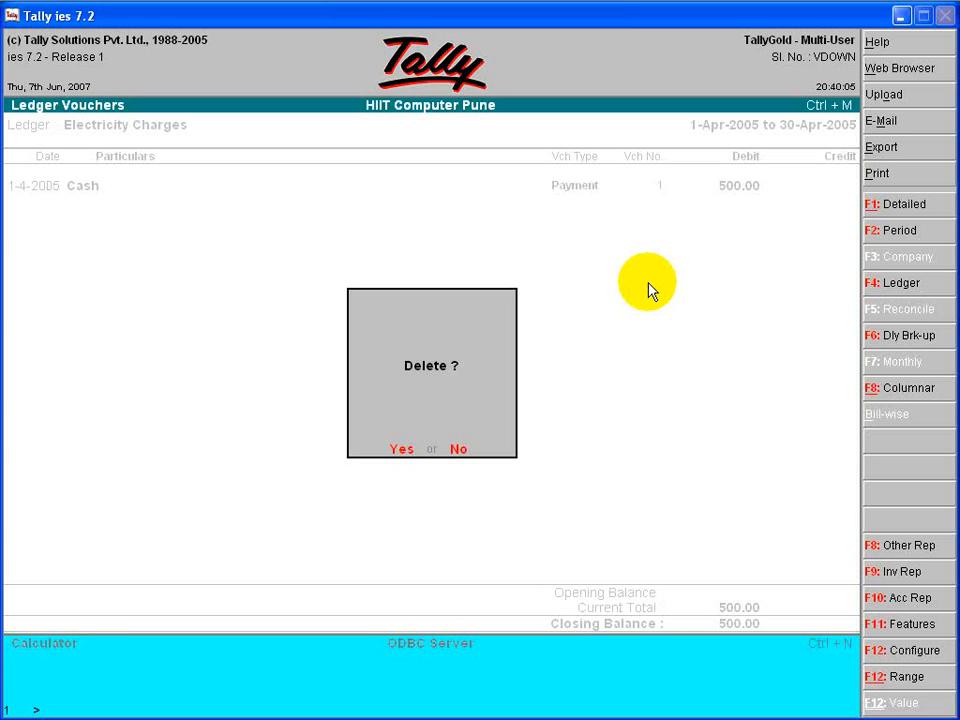
pyautogui.press('n')
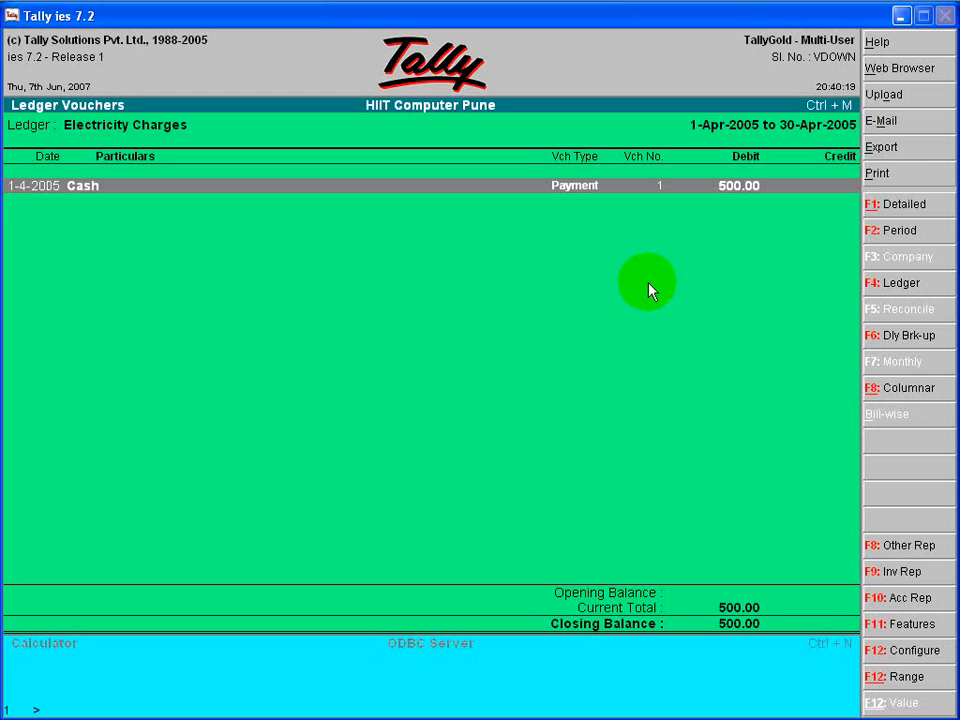
# - Alter the Electricity Charges payment voucher to 800 on both the debit and credit lines, and accept it
pyautogui.press('Return')
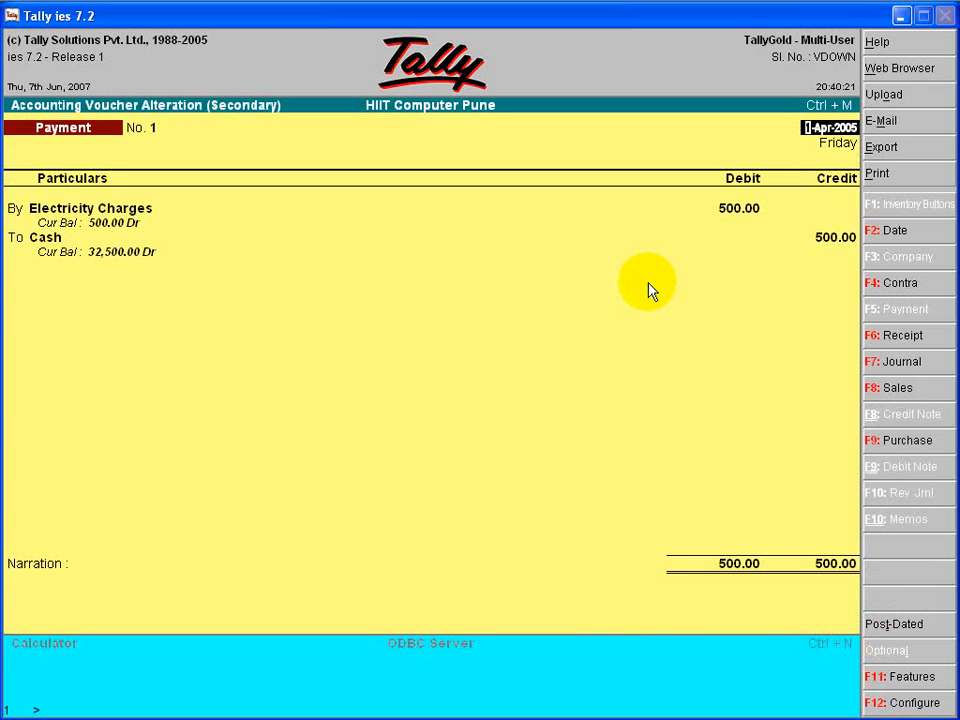
pyautogui.press('Return')
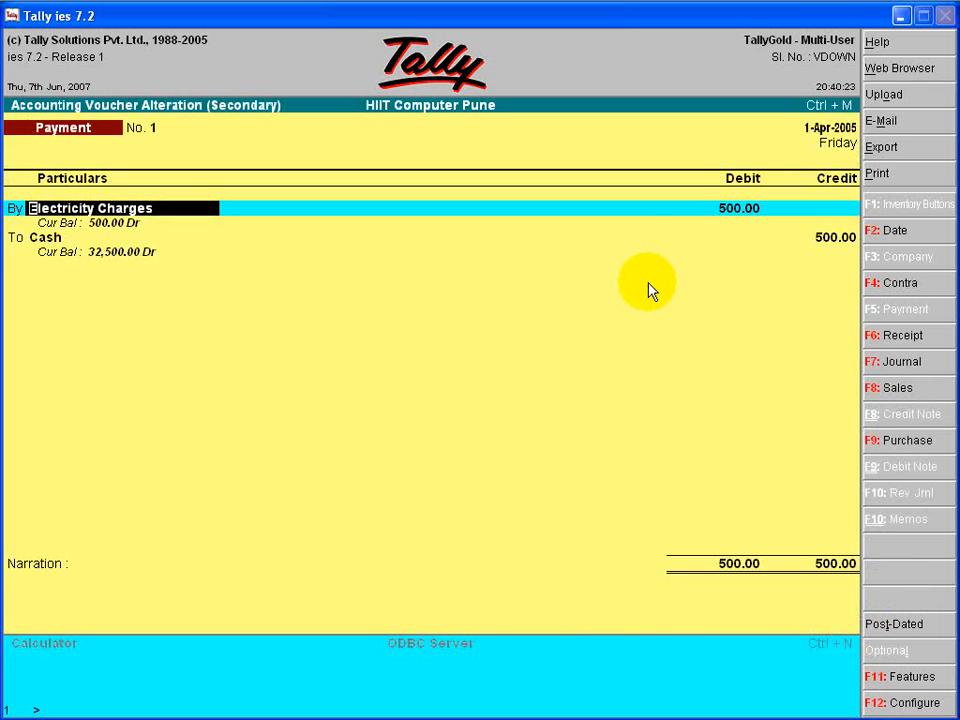
pyautogui.press('Return')
pyautogui.write('800')
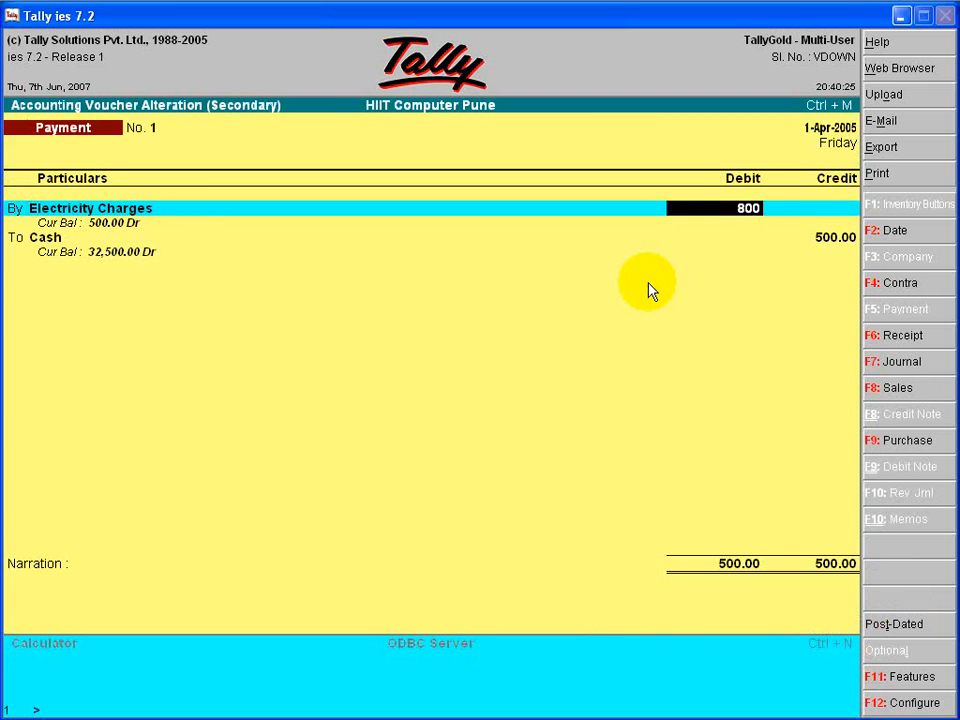
pyautogui.press('Return')
pyautogui.press('Return')
pyautogui.press('Return')
pyautogui.press('Return')
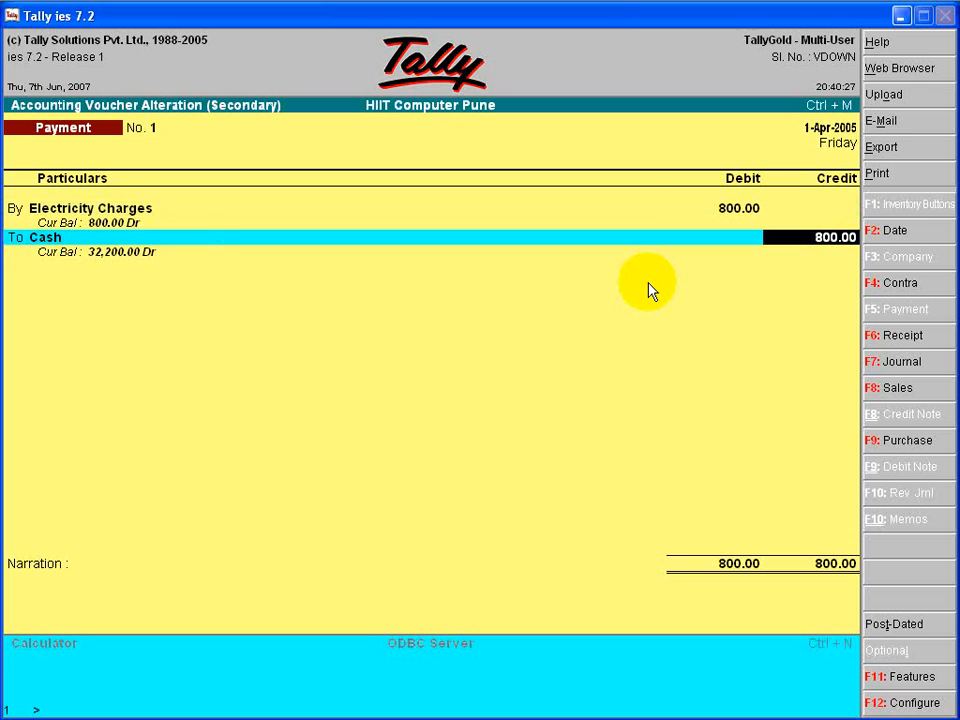
pyautogui.press('Return')
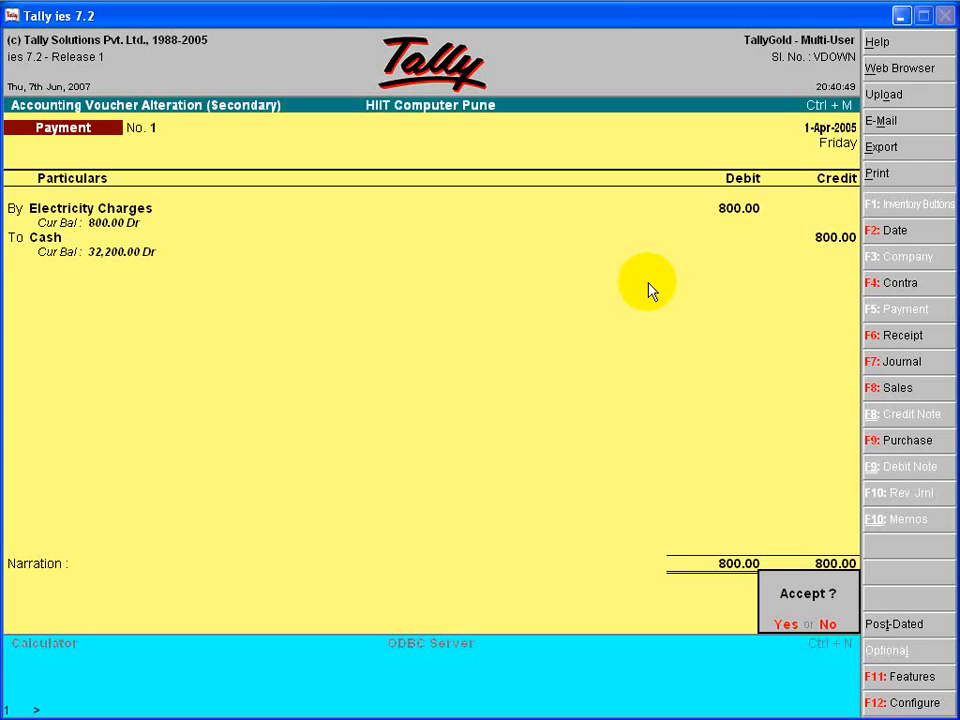
pyautogui.press('Return')
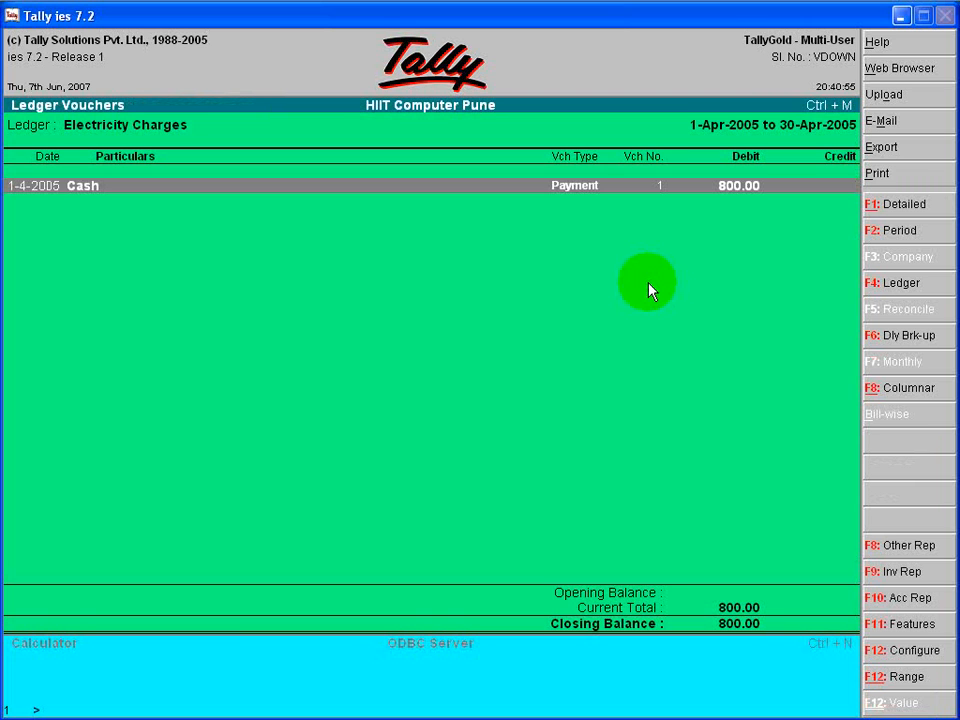
# - Return to the Profit & Loss A/c and compare its detailed and condensed views
pyautogui.press('Escape')
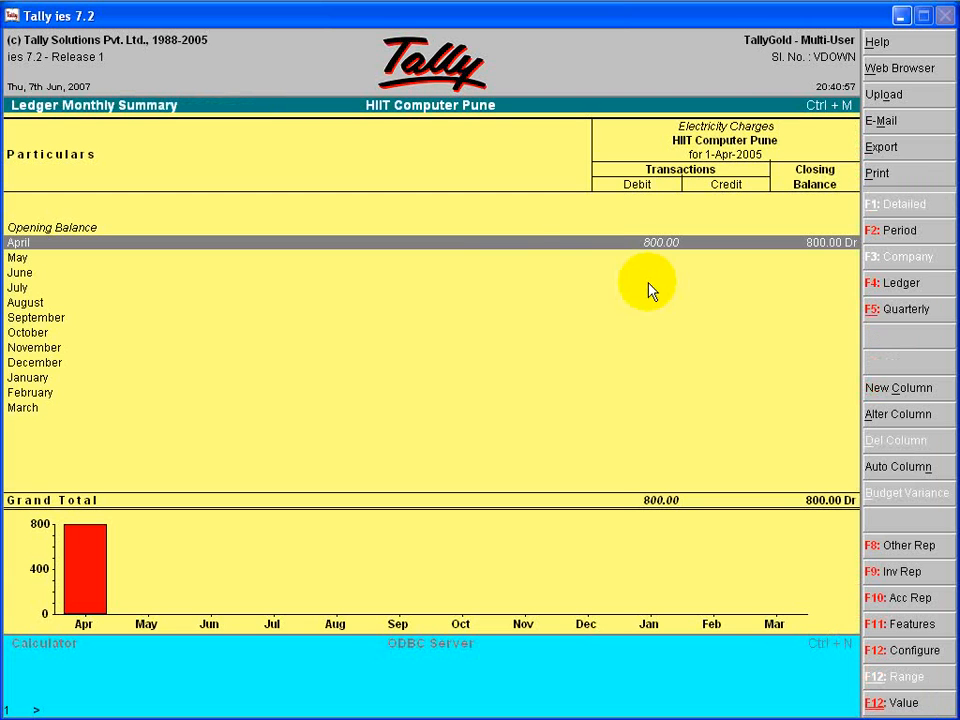
pyautogui.press('Escape')
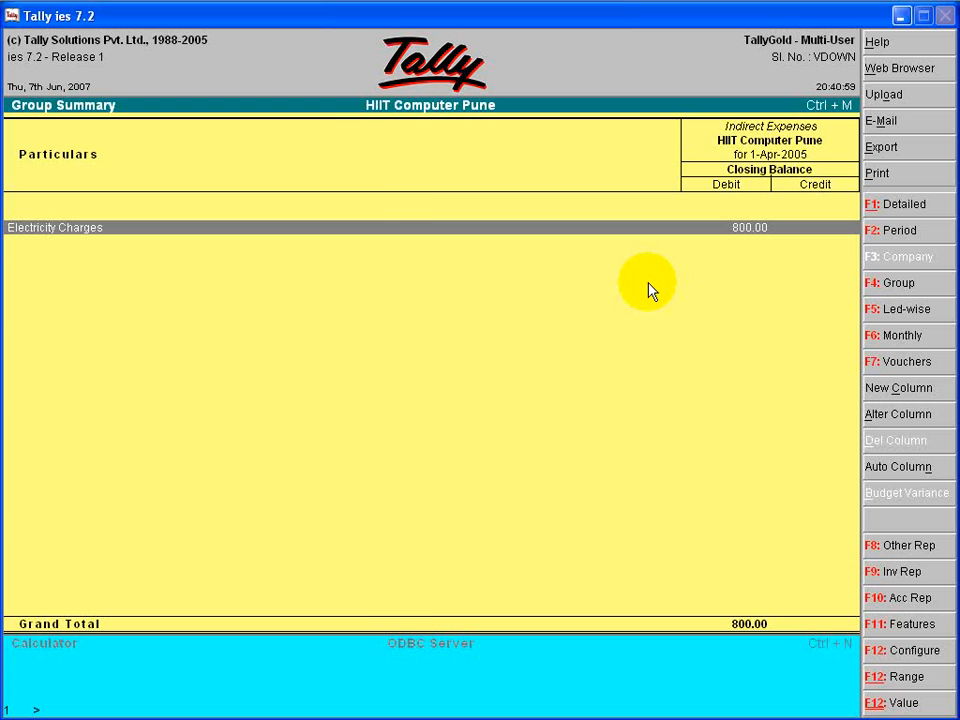
pyautogui.press('Escape')
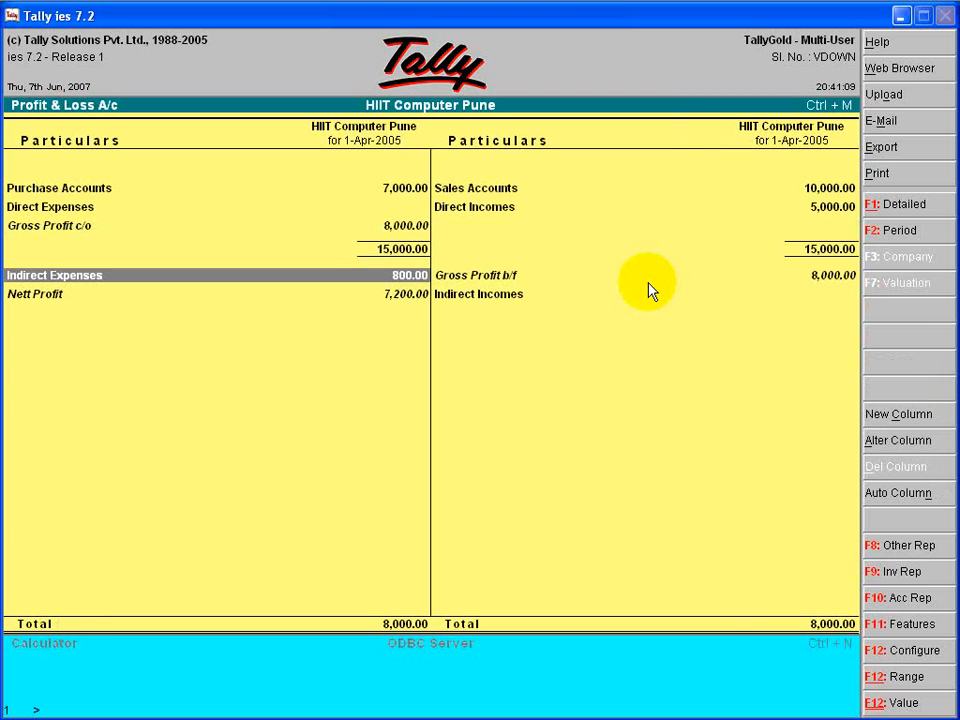
pyautogui.hotkey('alt', 'F1')
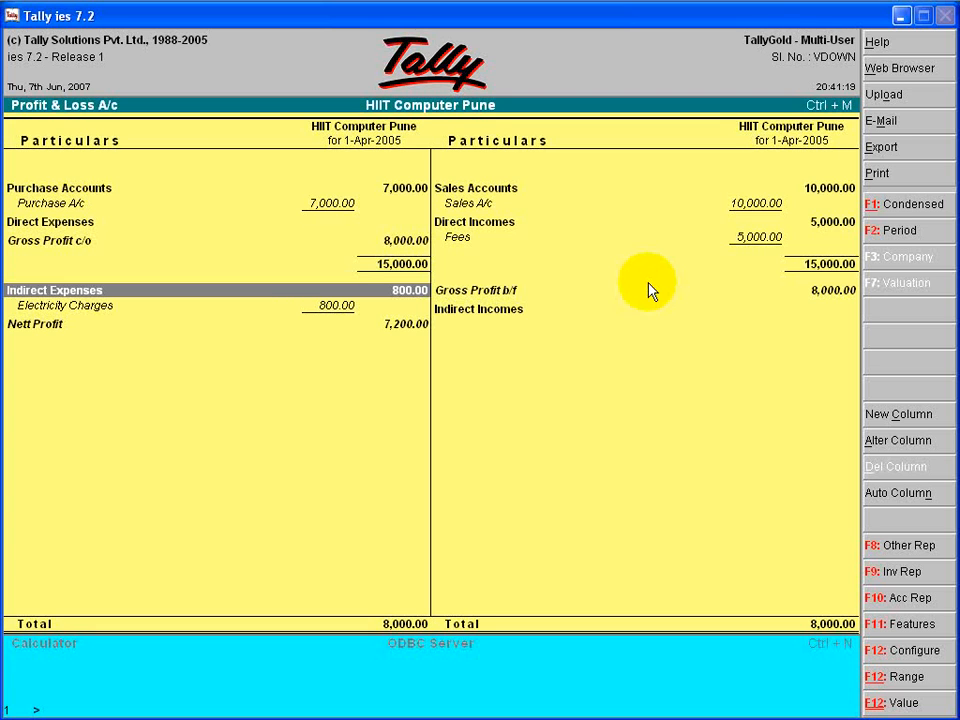
pyautogui.hotkey('alt', 'F1')
pyautogui.hotkey('alt', 'F1')
pyautogui.hotkey('alt', 'F1')
pyautogui.hotkey('alt', 'F1')
# - Open the Balance Sheet from the Gateway of Tally and view the Capital Account group summary
pyautogui.rightClick(648, 290)
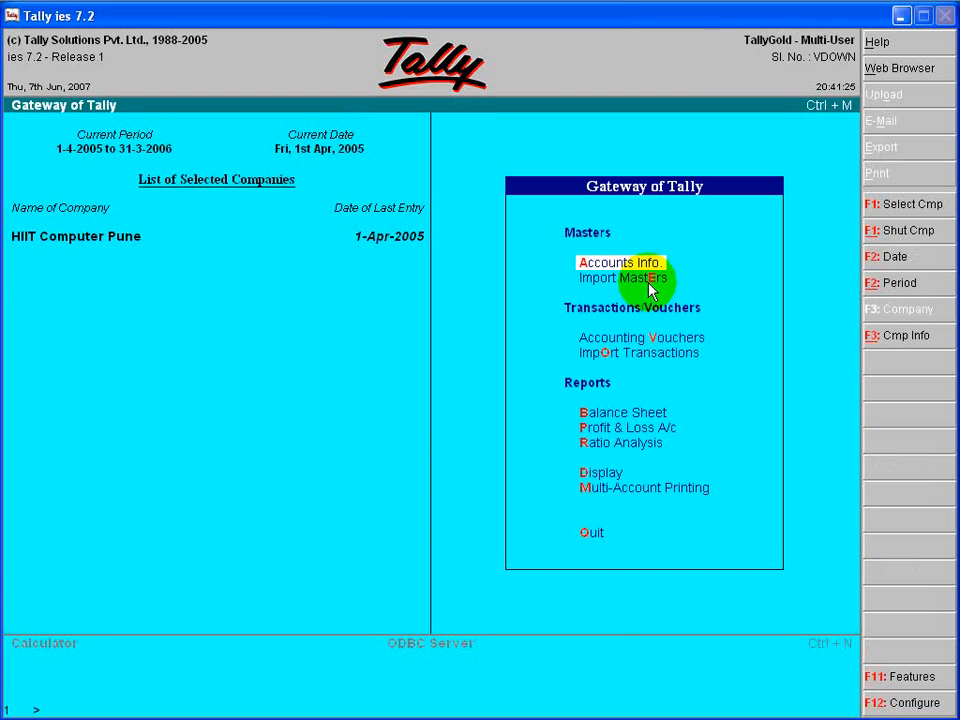
pyautogui.press('Down')
pyautogui.press('Down')
pyautogui.press('Down')
pyautogui.press('Down')
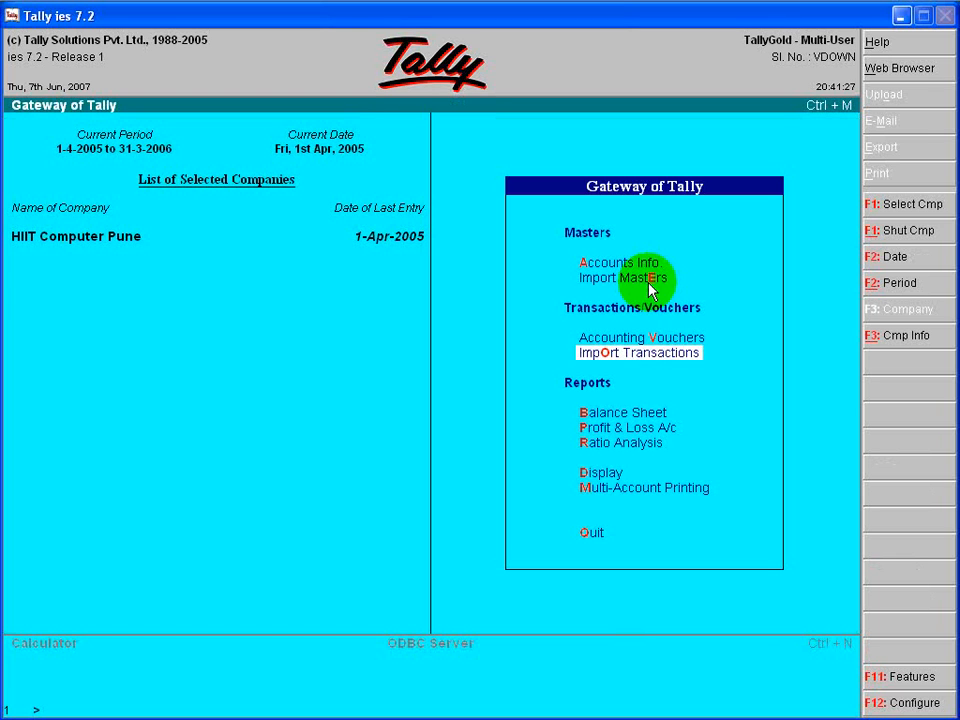
pyautogui.press('Return')
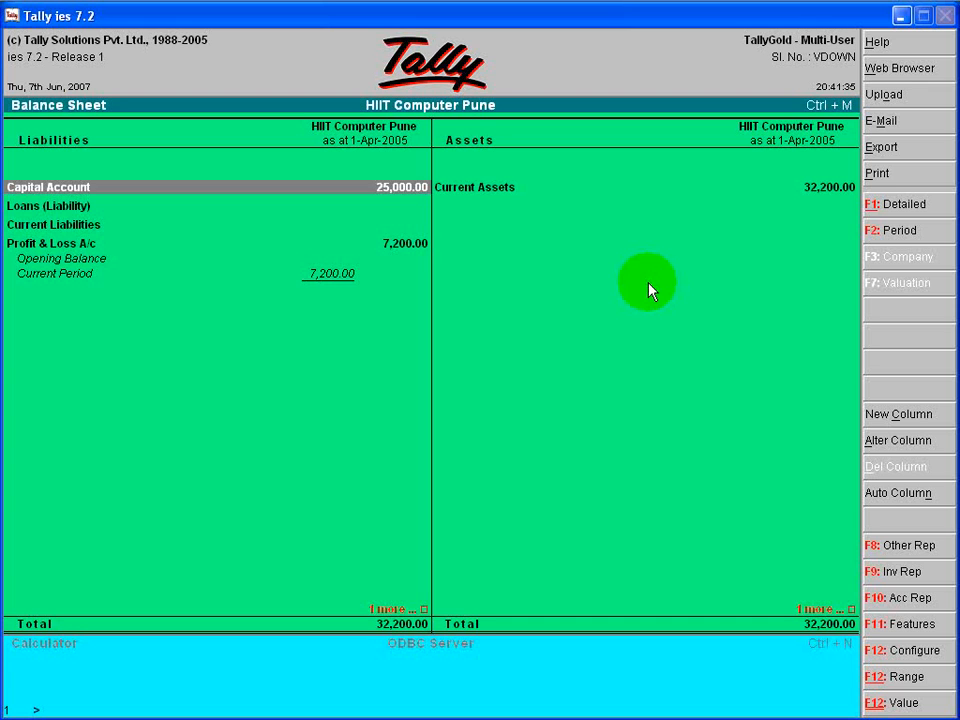
pyautogui.press('Return')
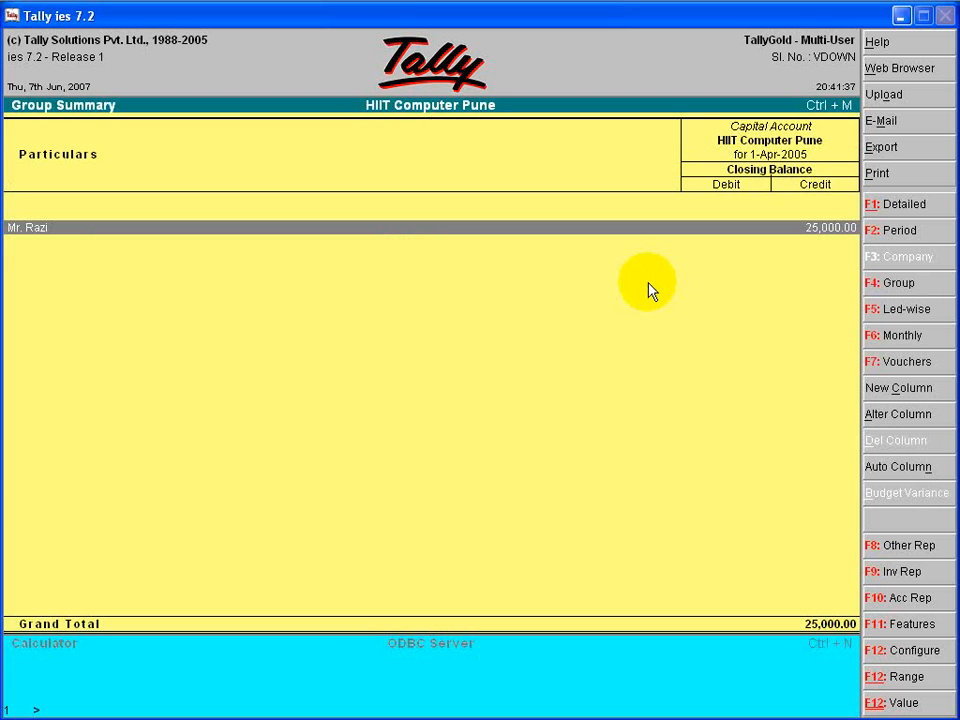
pyautogui.press('Escape')
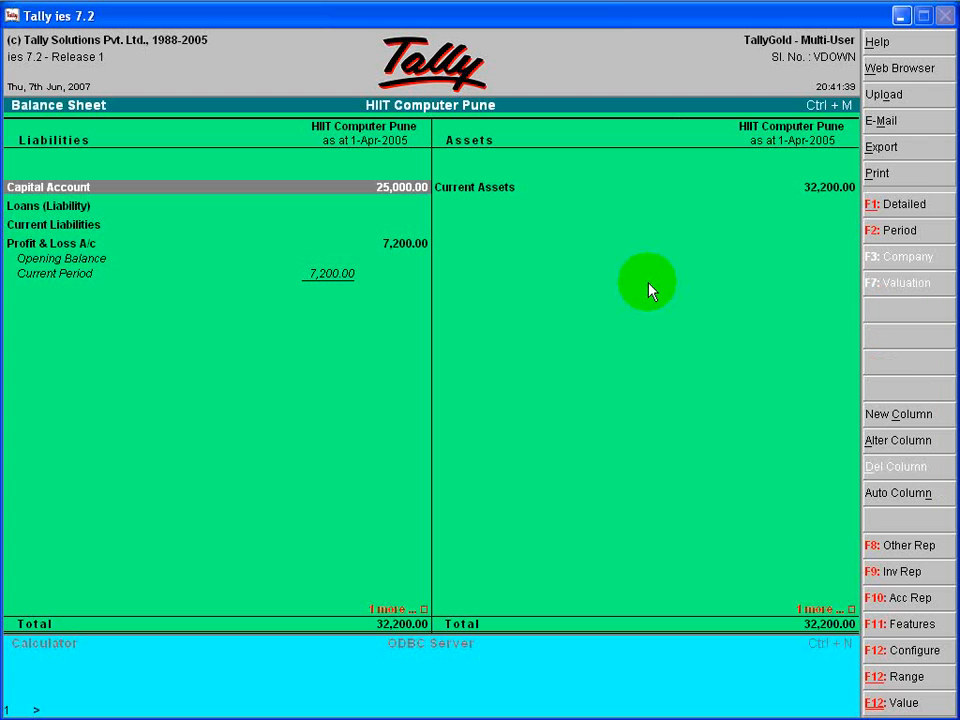
# - Drill down from Current Assets in the Balance Sheet through Cash-in-hand to the April vouchers of the Cash ledger
pyautogui.press('Right')
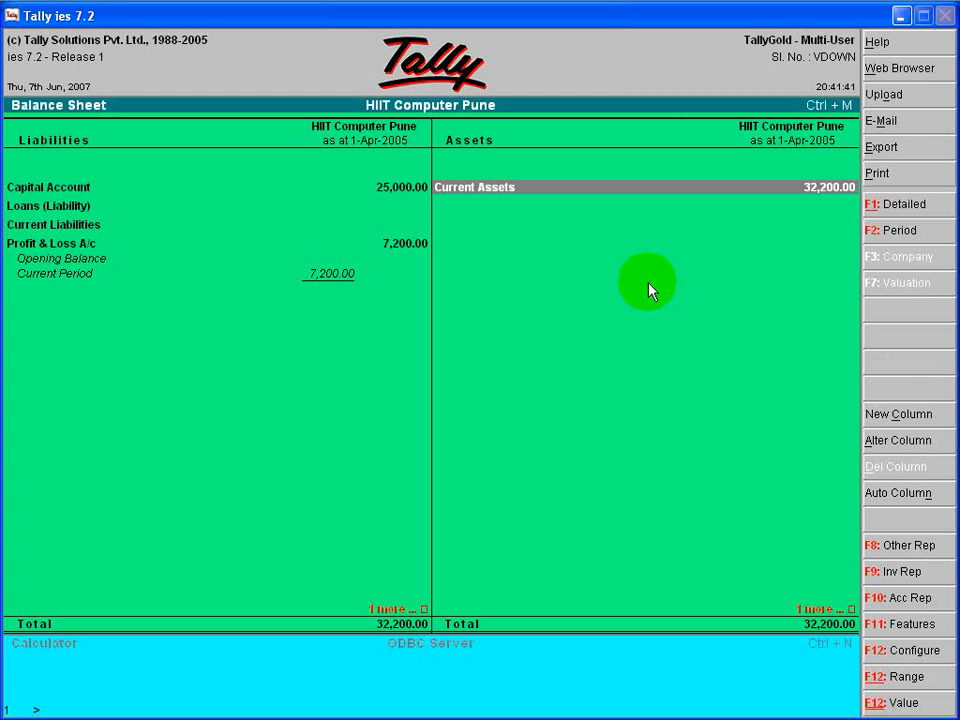
pyautogui.press('Return')
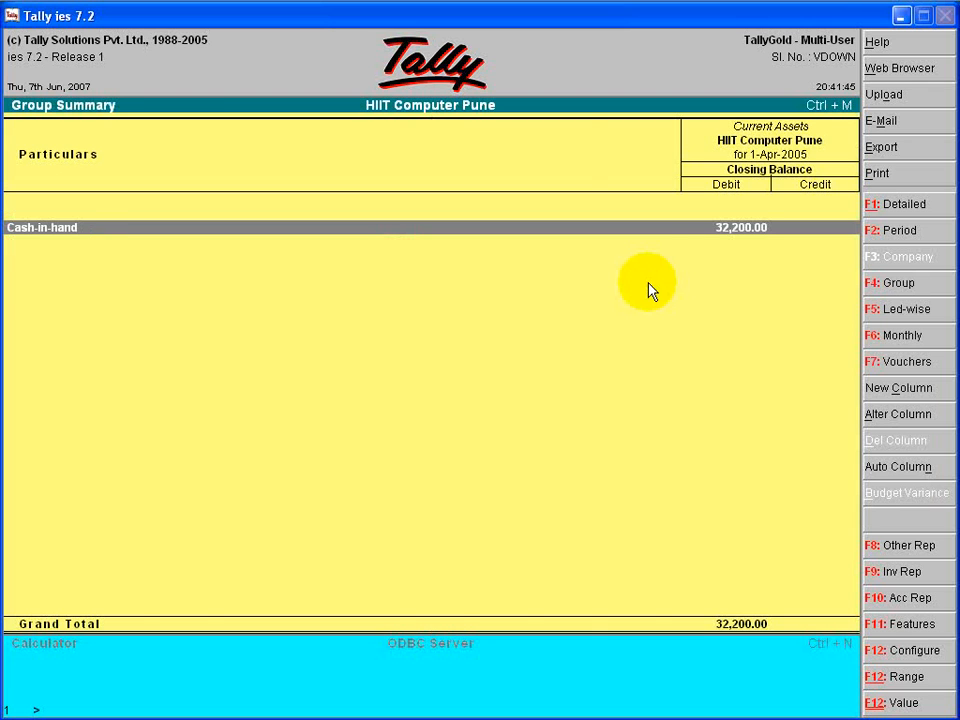
pyautogui.press('Return')
pyautogui.press('Return')
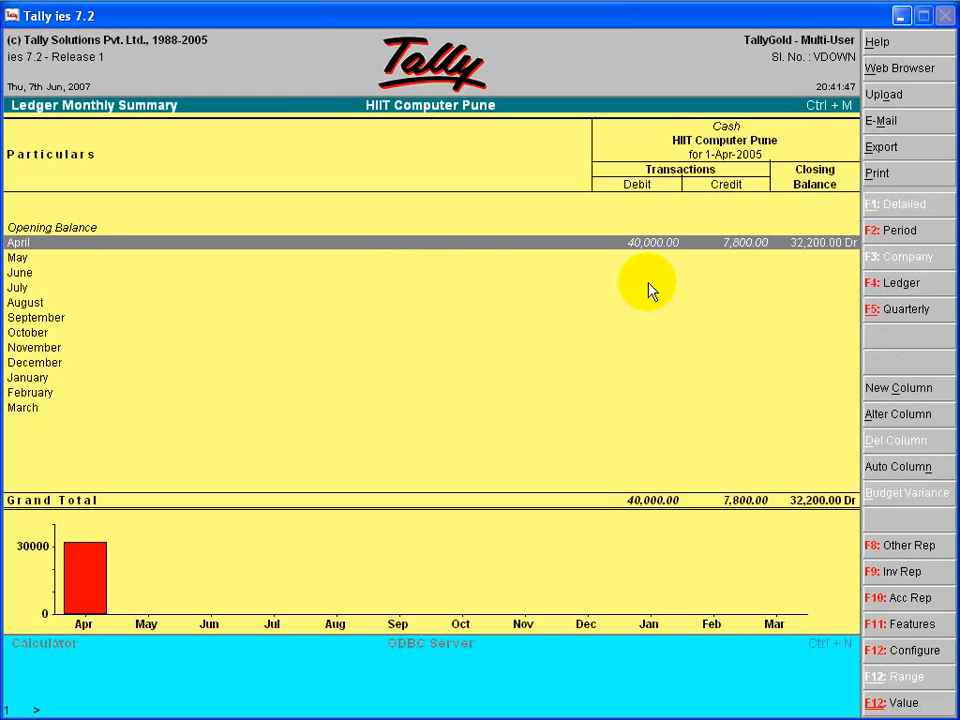
pyautogui.press('Return')
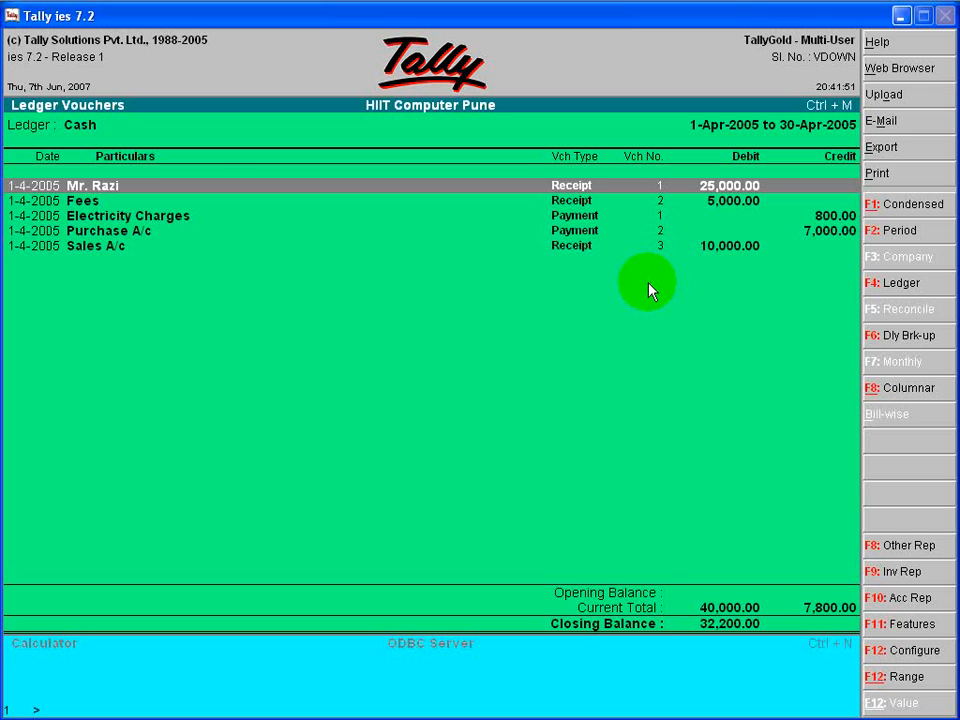
# - Review the receipt and payment entries in the Cash ledger vouchers and return to the Gateway of Tally
pyautogui.press('Down')
pyautogui.press('Down')
pyautogui.press('Down')
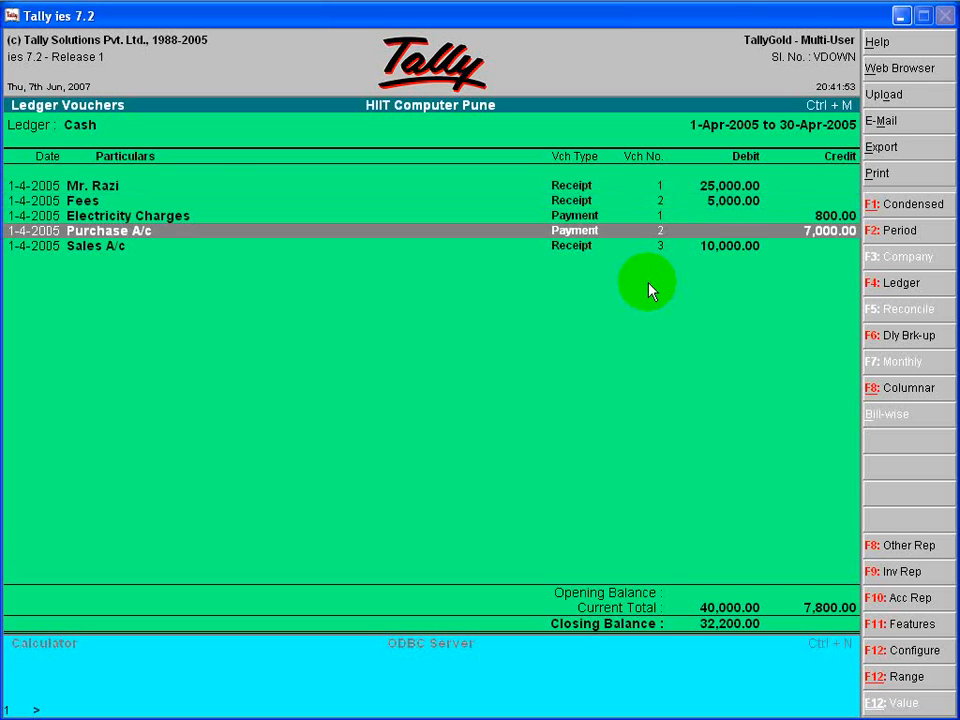
pyautogui.press('Up')
pyautogui.press('Up')
pyautogui.press('Up')
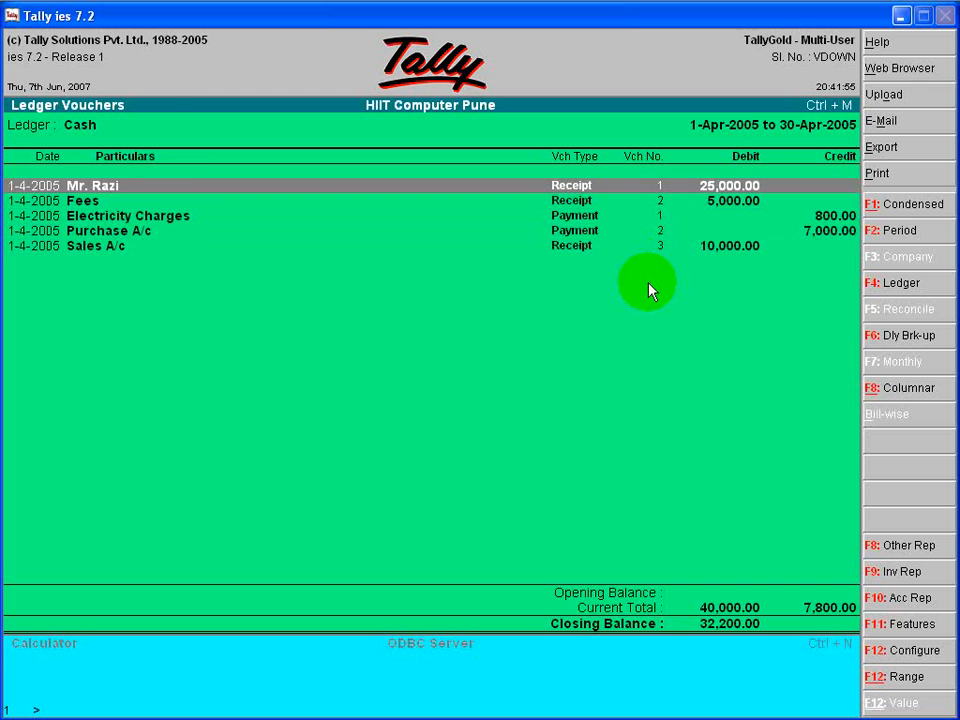
pyautogui.press('Escape')
pyautogui.press('Escape')
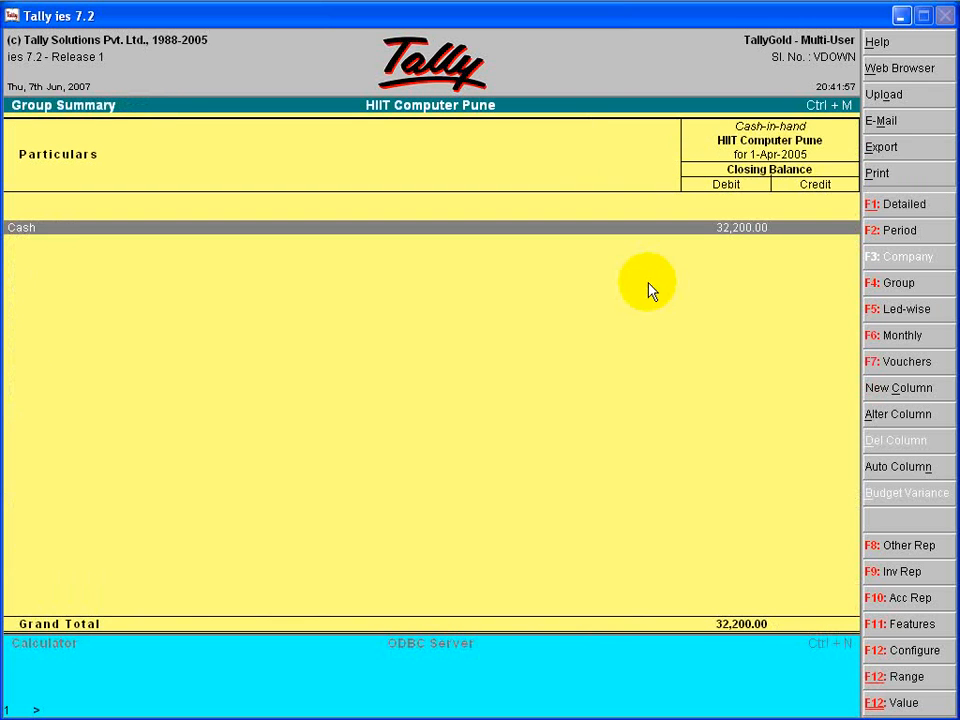
pyautogui.press('Escape')
pyautogui.press('Escape')
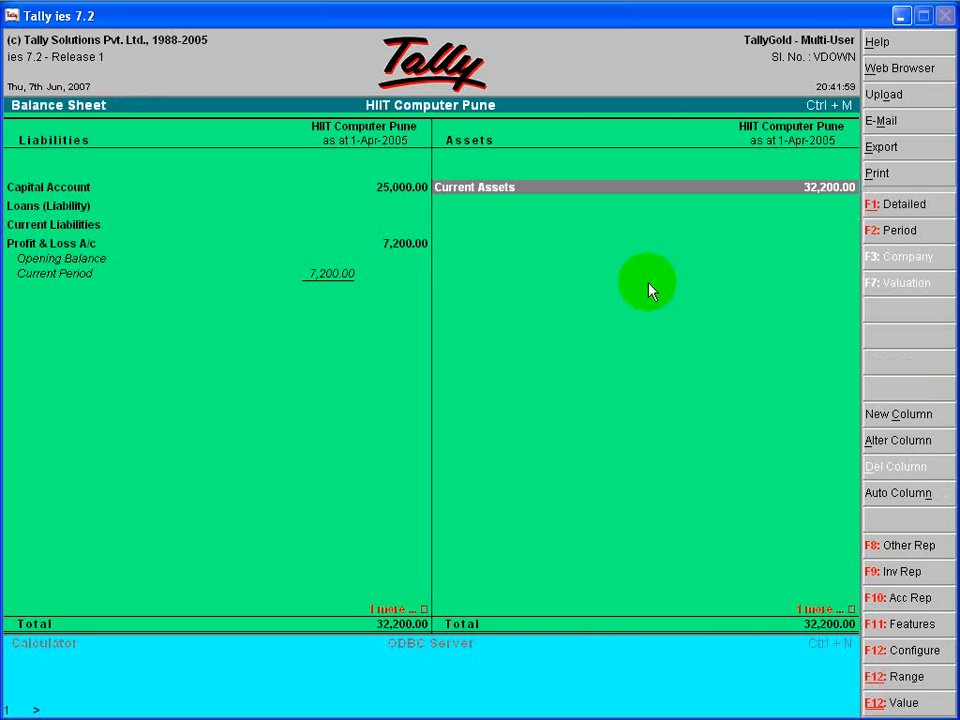
pyautogui.press('Escape')
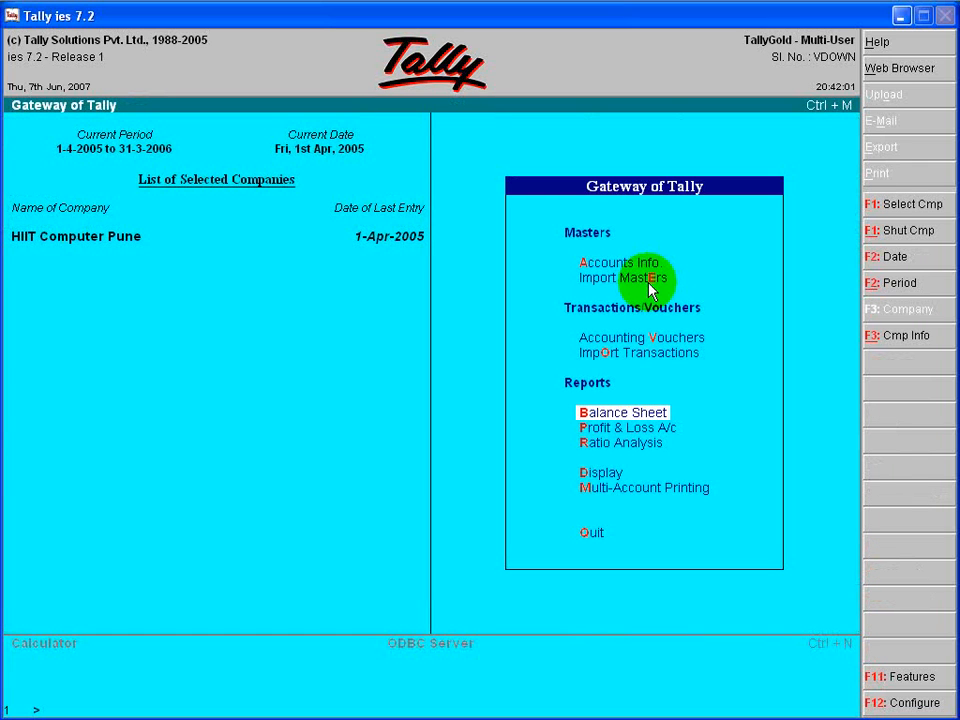